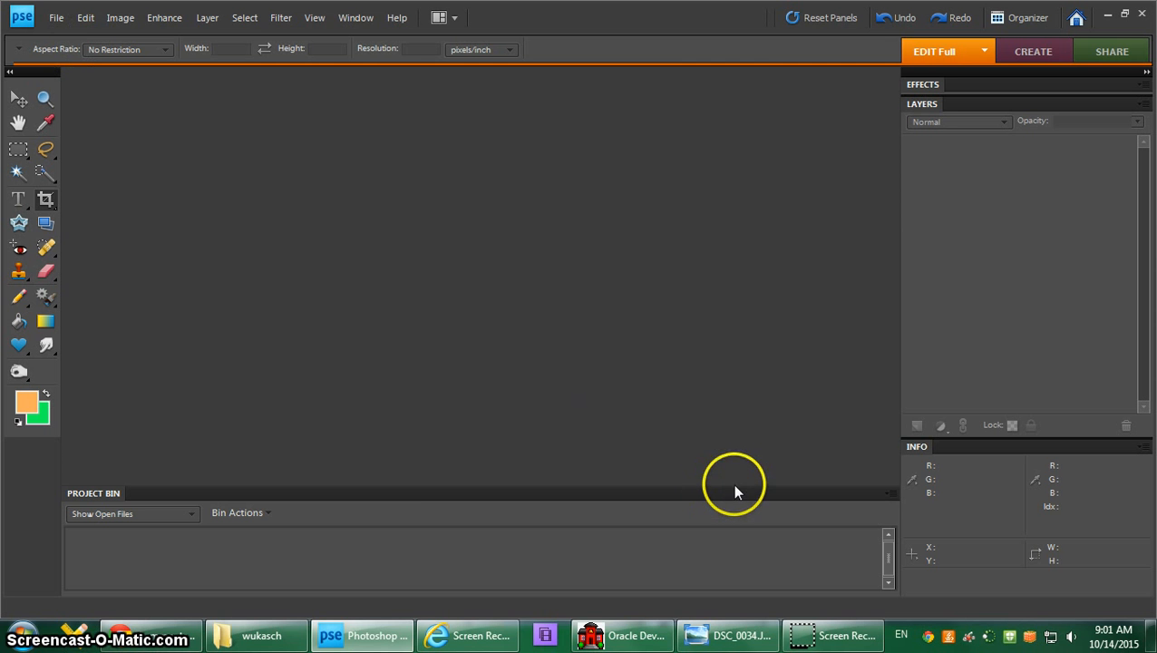
In the photo folder window, duplicate the photos DSC_0057.JPG through DSC_0064.JPG within the same folder.
click(263, 635)
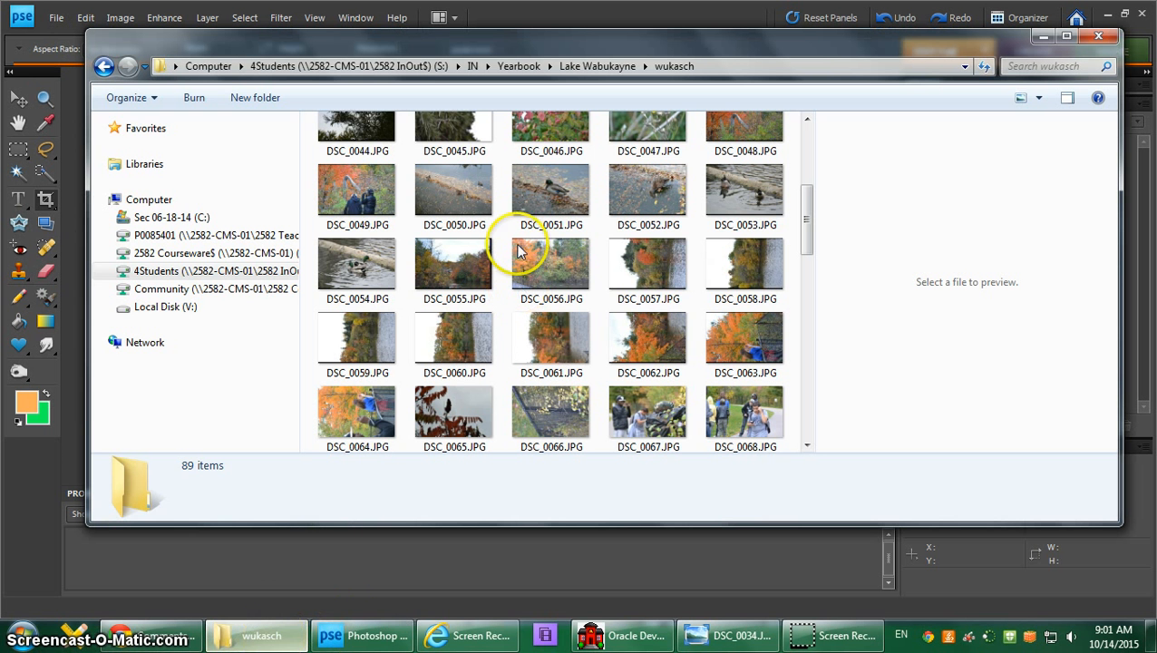
click(626, 272)
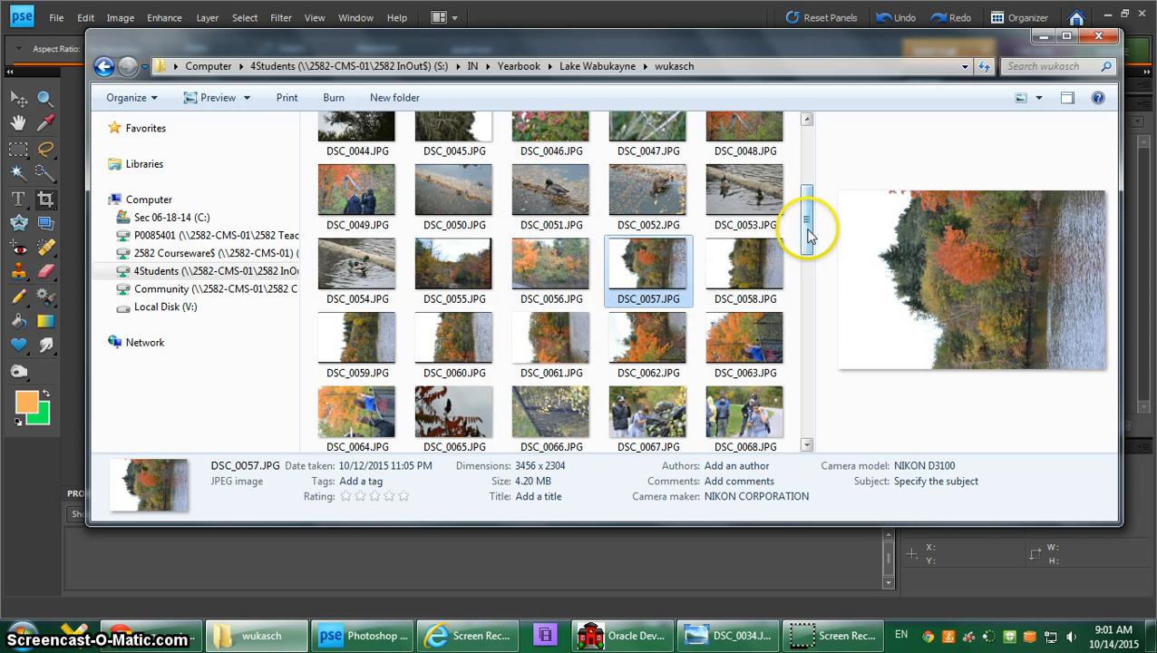
drag(808, 226, 810, 238)
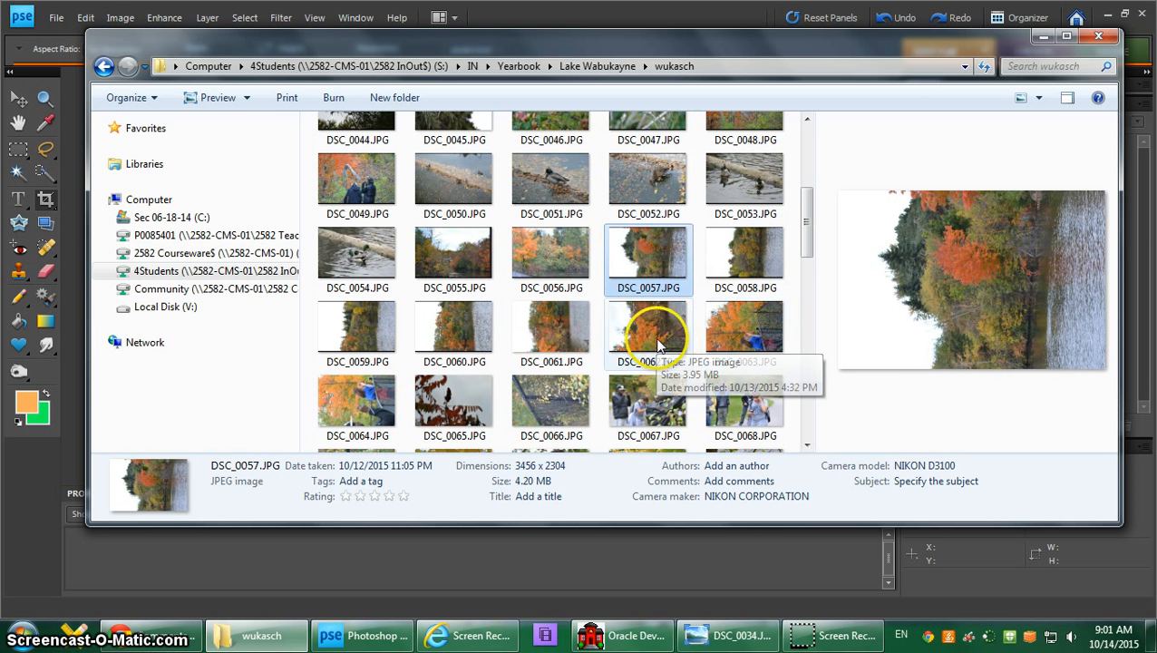
shift+click(365, 415)
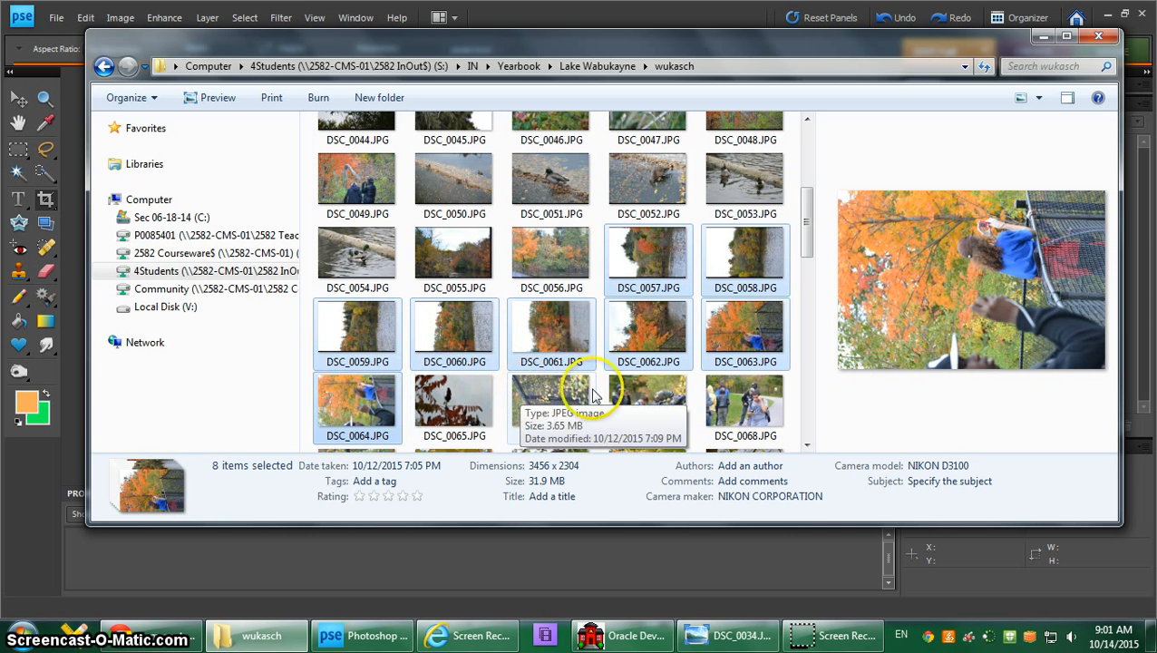
key(ctrl+v)
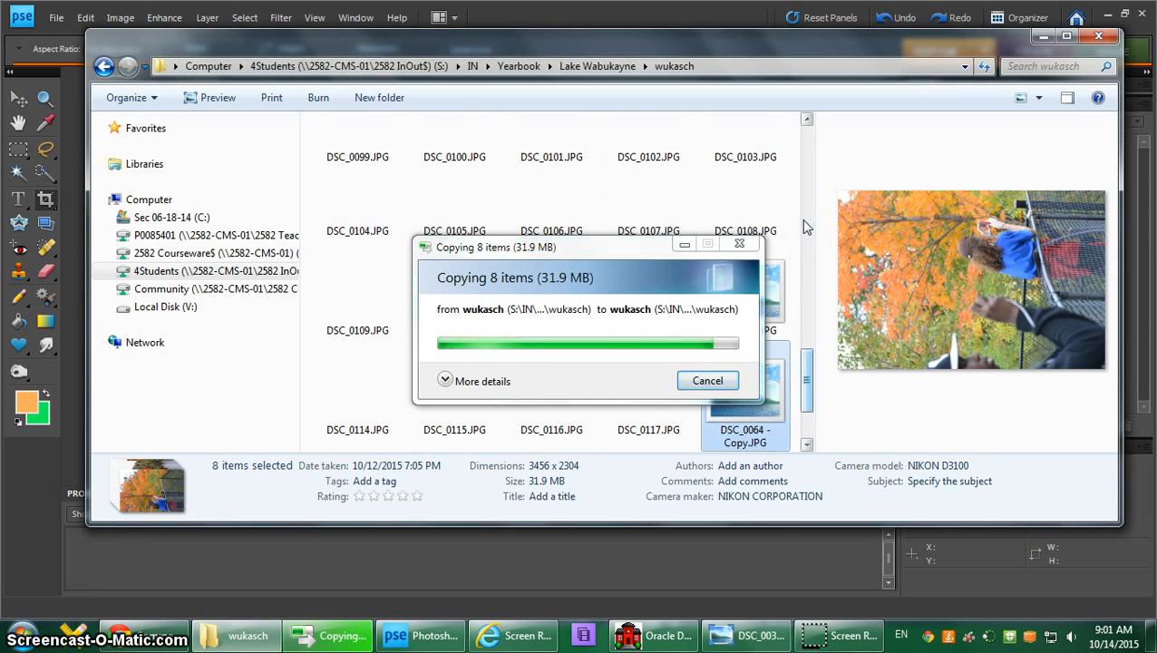
Open the eight duplicated photos, DSC_0057 - Copy.JPG through DSC_0064 - Copy.JPG, in Photoshop Elements.
click(815, 350)
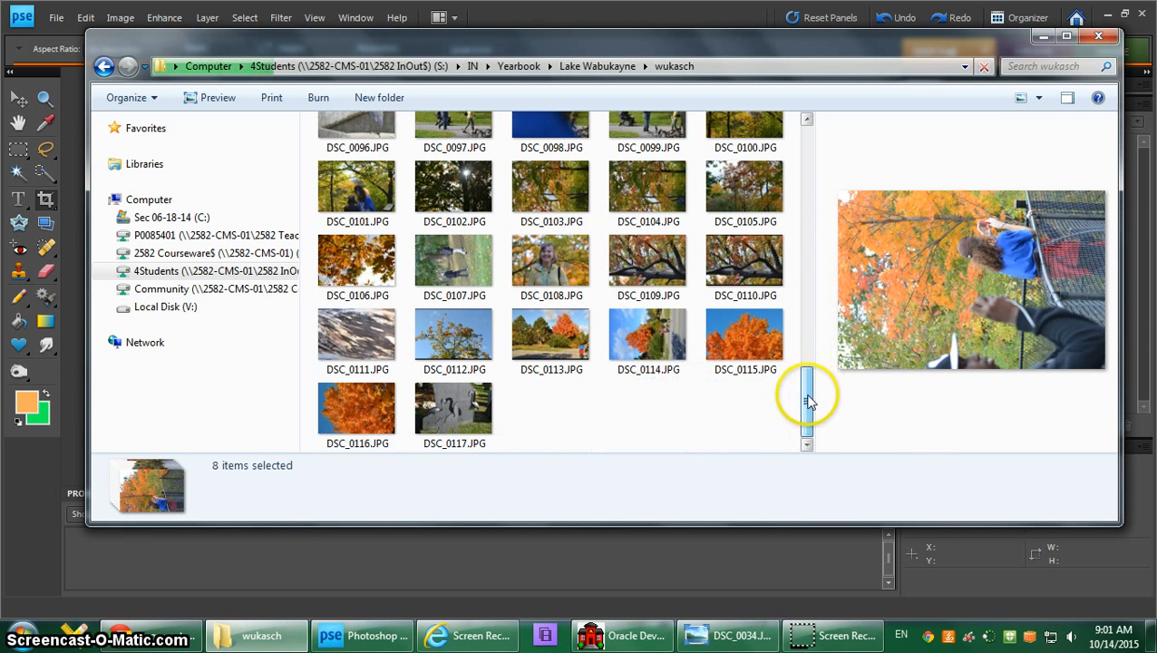
drag(808, 405, 816, 245)
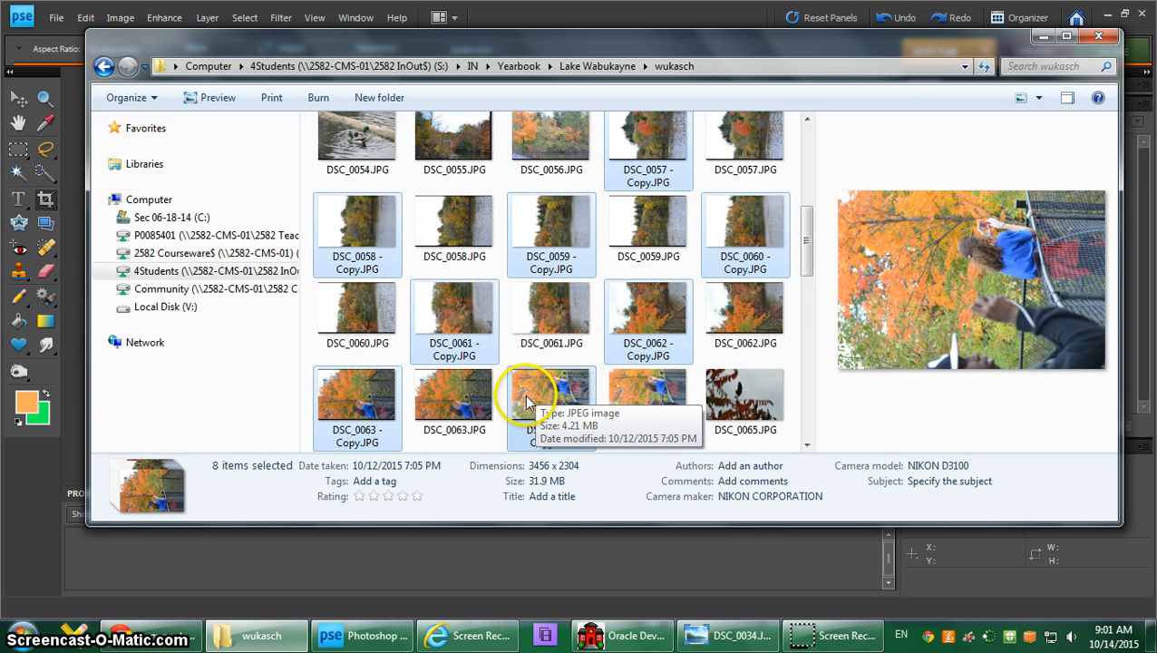
drag(530, 399, 260, 567)
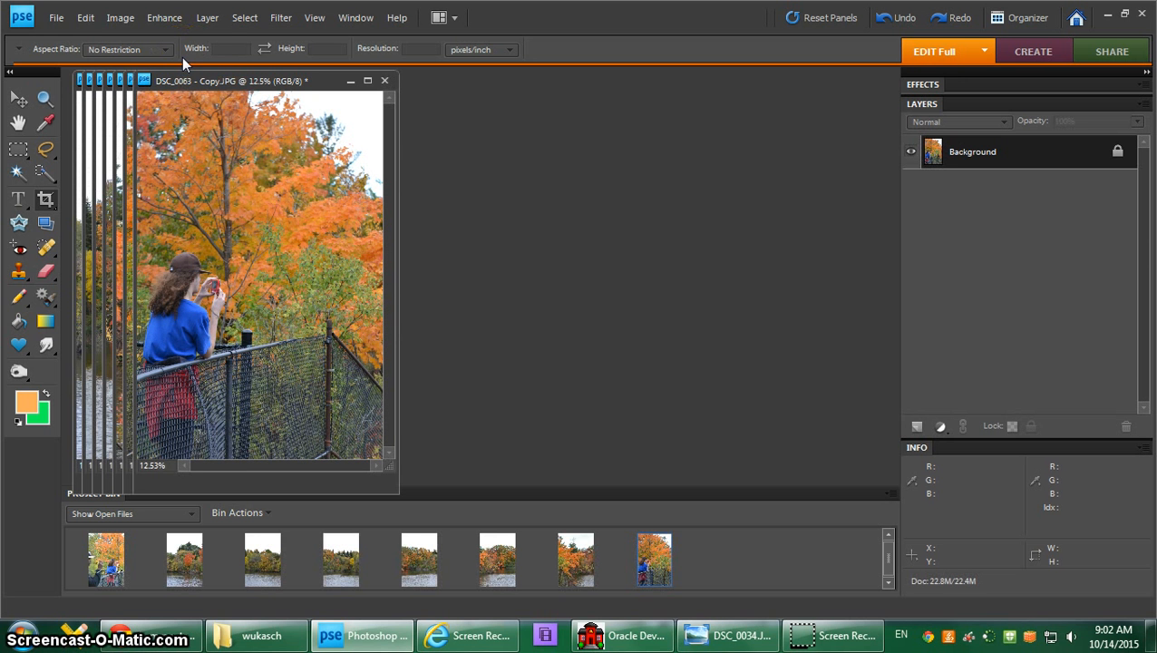
Start Process Multiple Files with Opened Files as the source.
click(55, 18)
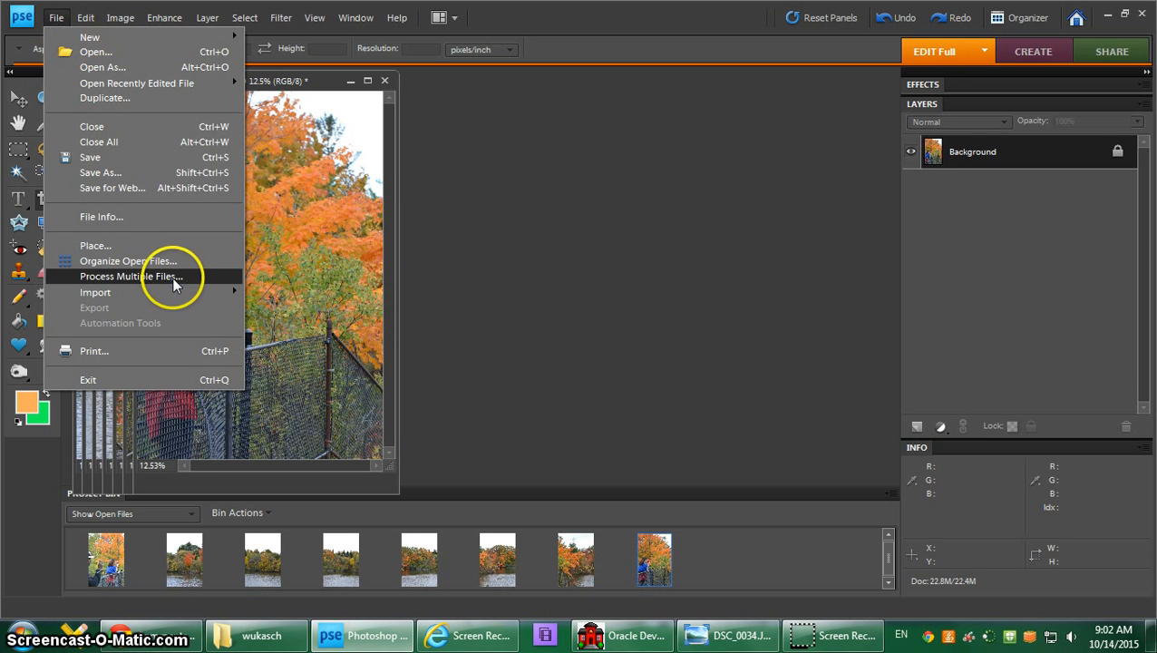
click(172, 277)
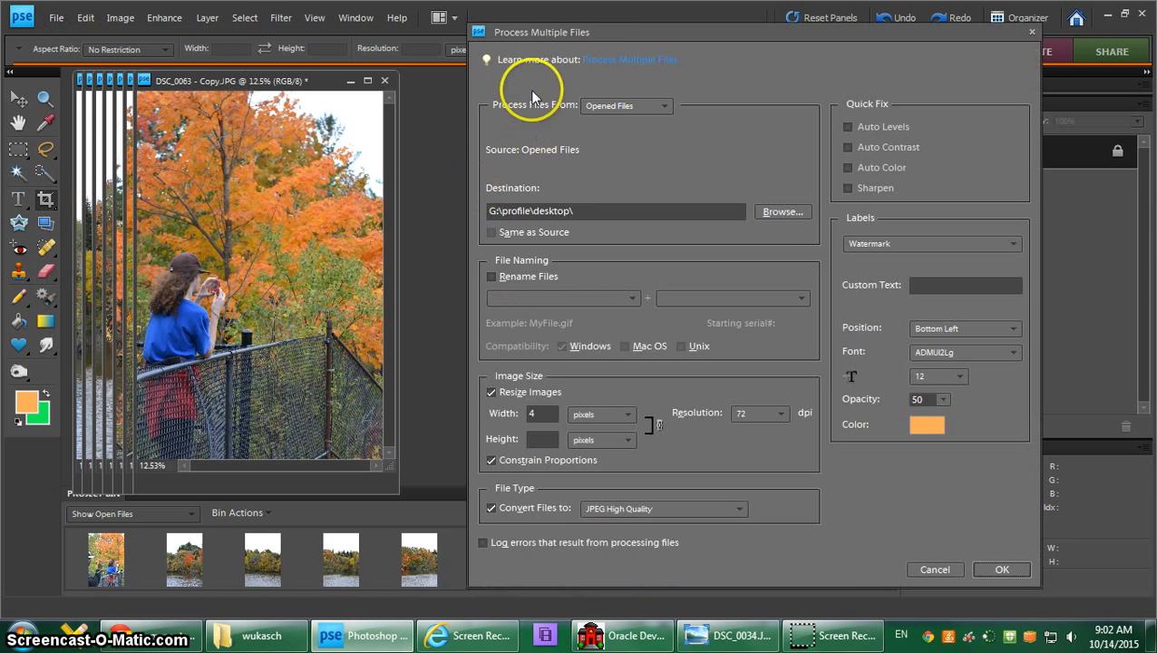
mouse_move(594, 35)
mouse_down()
mouse_move(635, 27)
mouse_move(573, 32)
mouse_up()
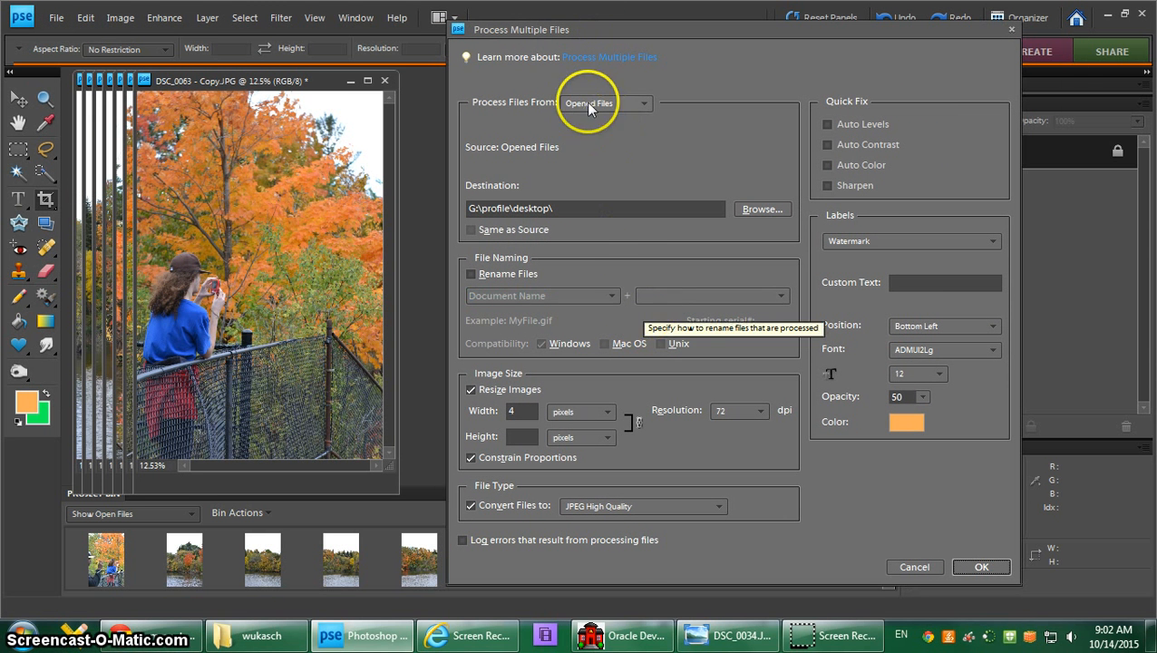
click(645, 105)
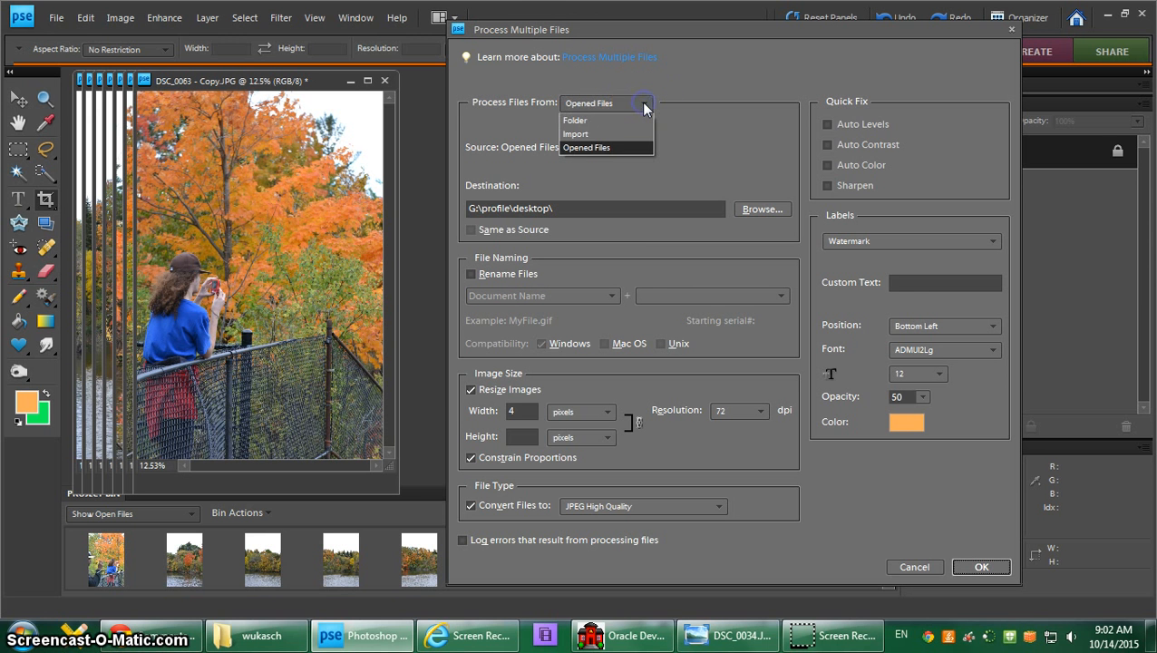
click(578, 150)
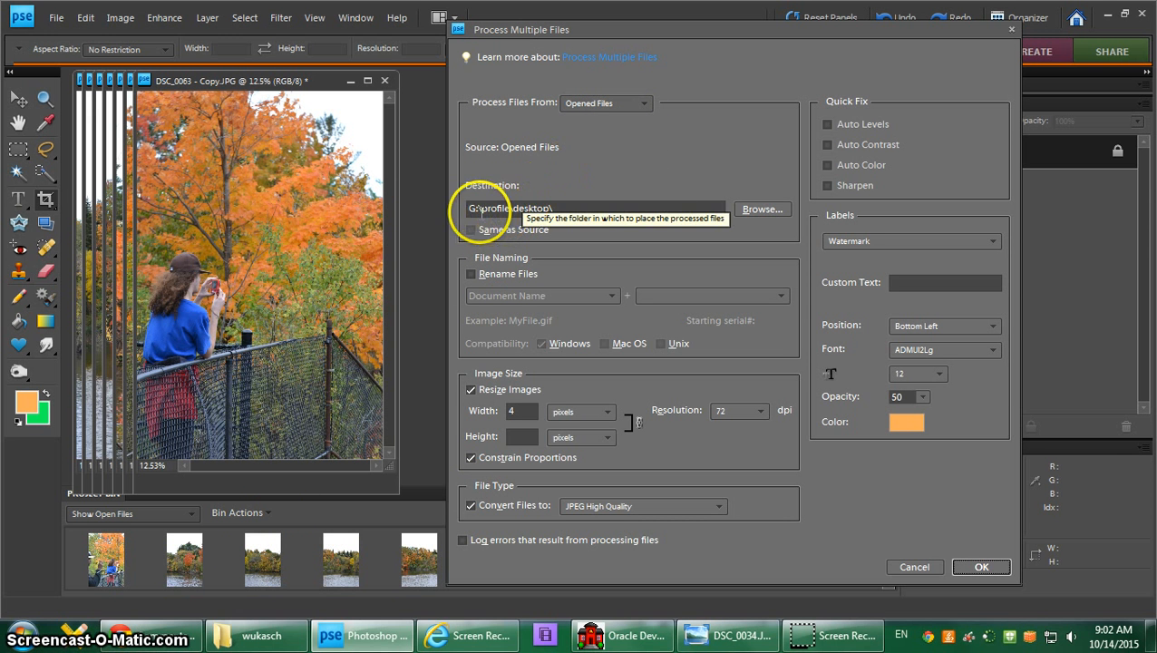
Set the destination to the photographer's own folder inside S:\IN\Yearbook\Lake Wabukayne.
click(752, 210)
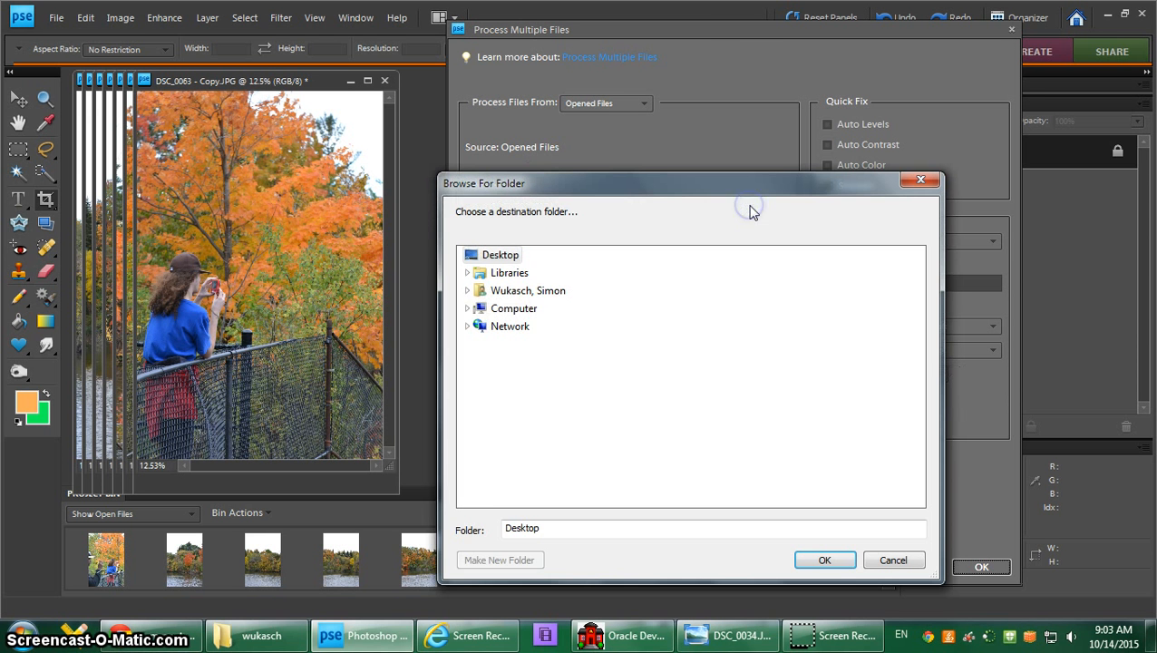
click(505, 311)
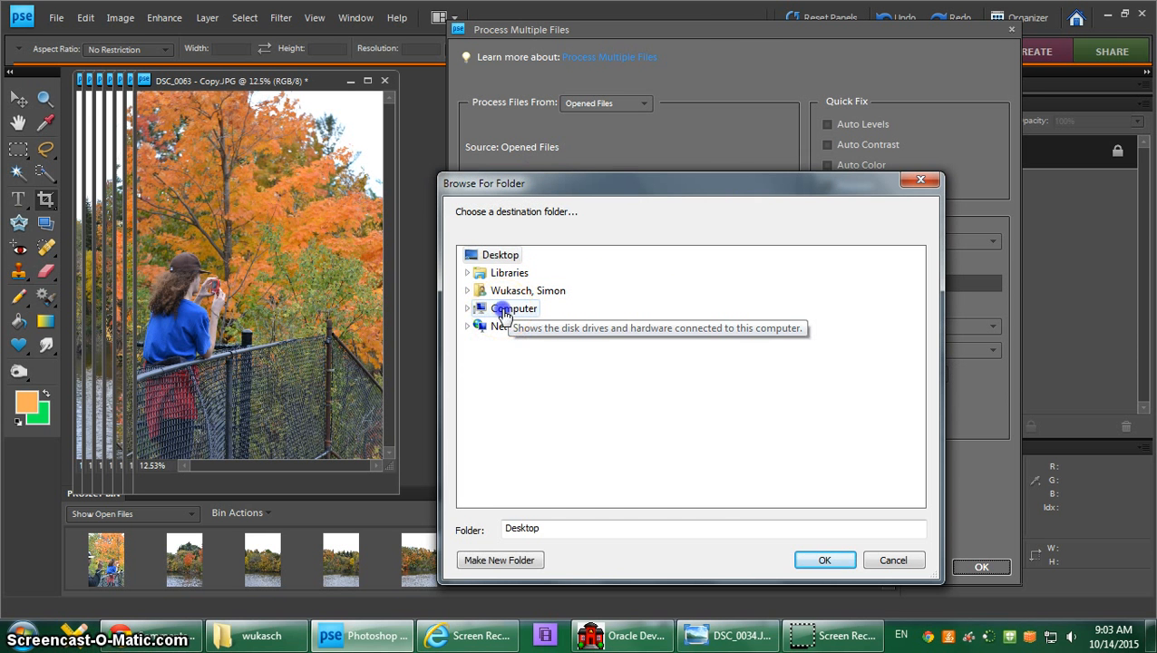
double_click(504, 310)
double_click(513, 397)
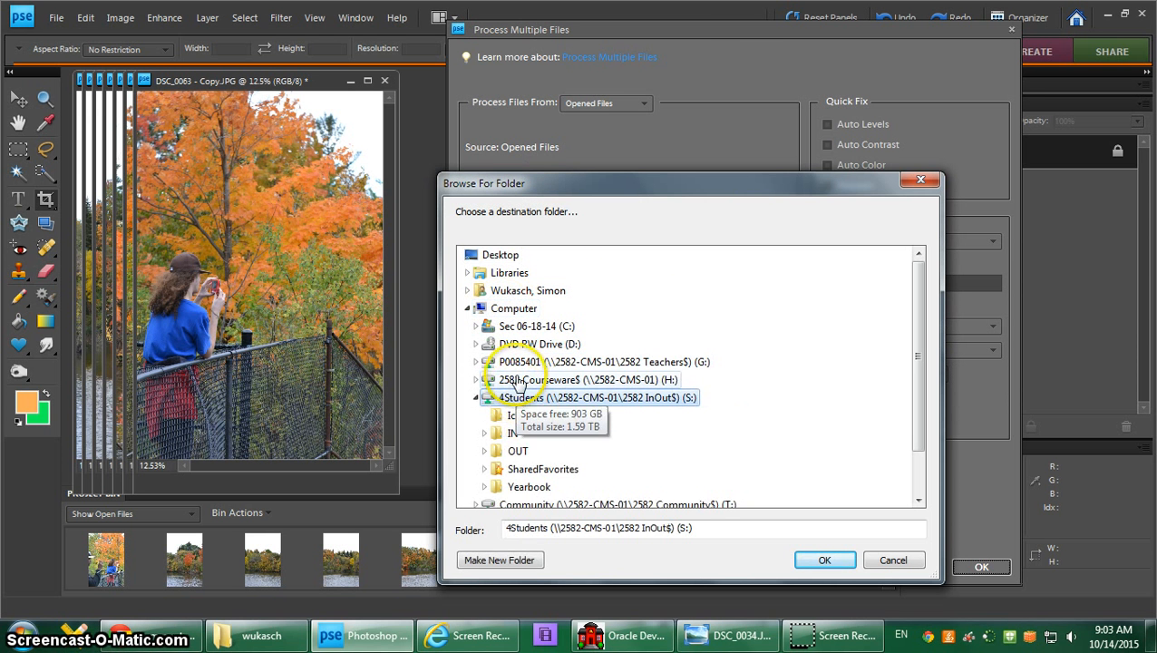
double_click(514, 434)
scroll(678, 432, down, 3)
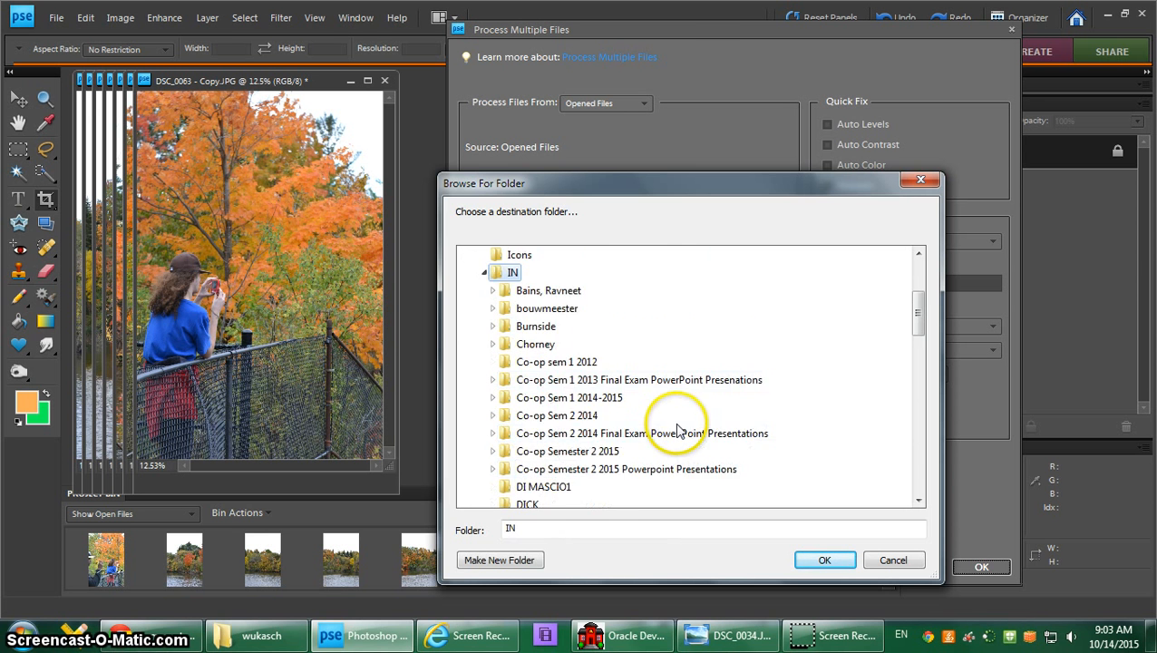
scroll(678, 432, down, 10)
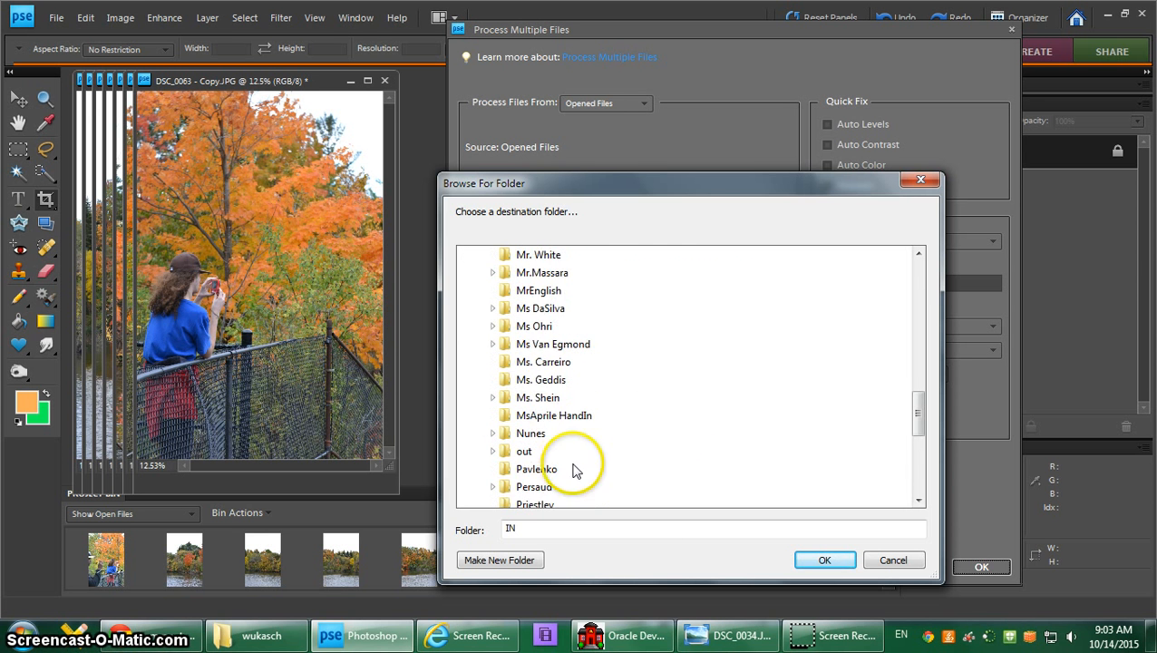
scroll(571, 463, down, 4)
double_click(508, 482)
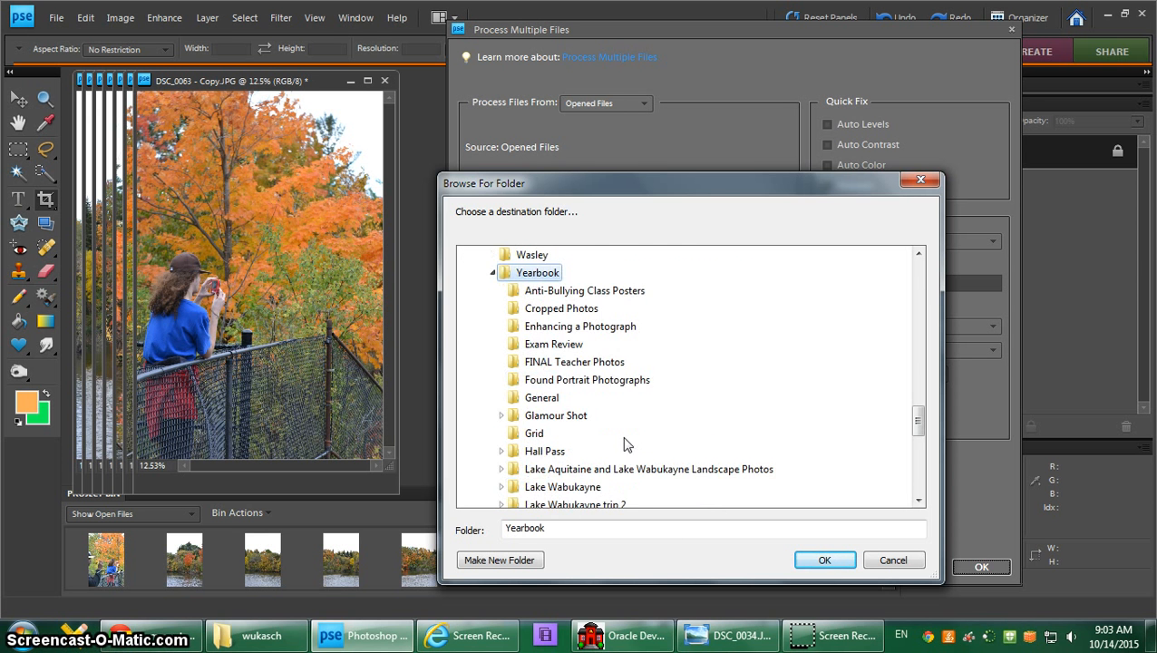
scroll(612, 441, down, 3)
double_click(562, 329)
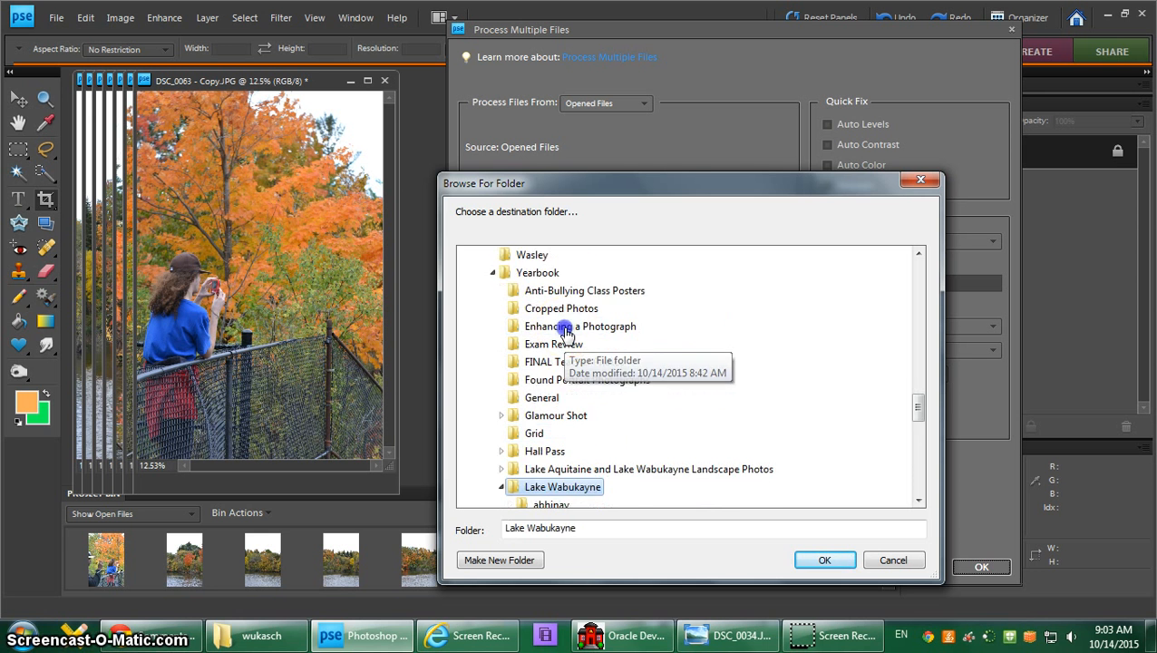
scroll(619, 452, down, 4)
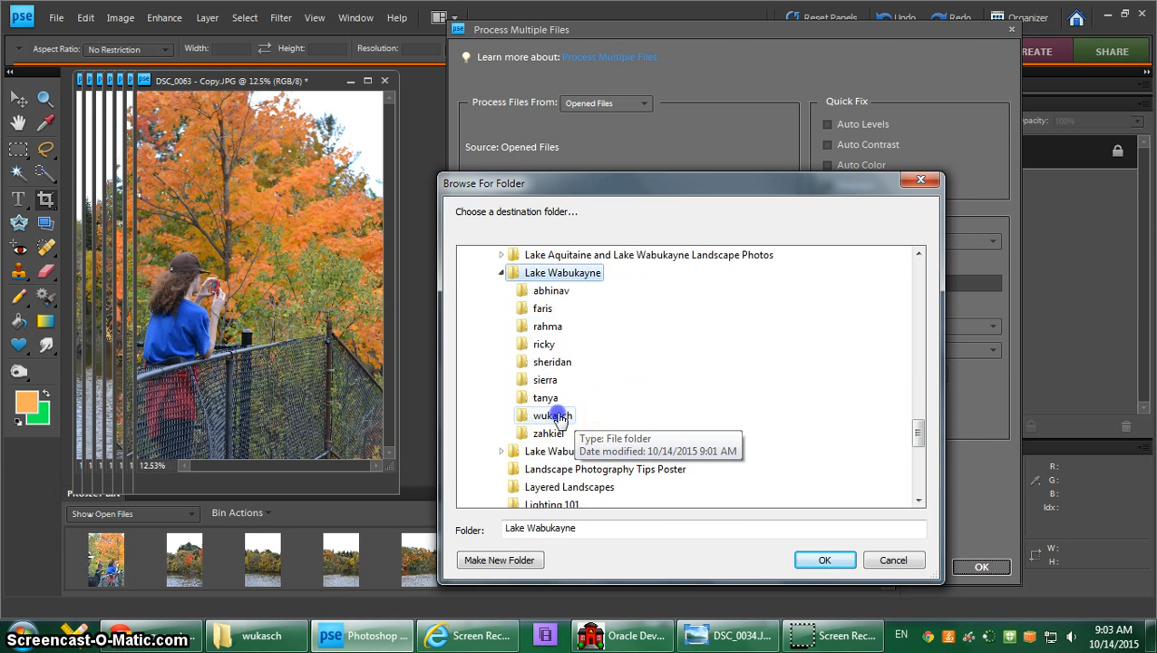
click(552, 415)
click(822, 562)
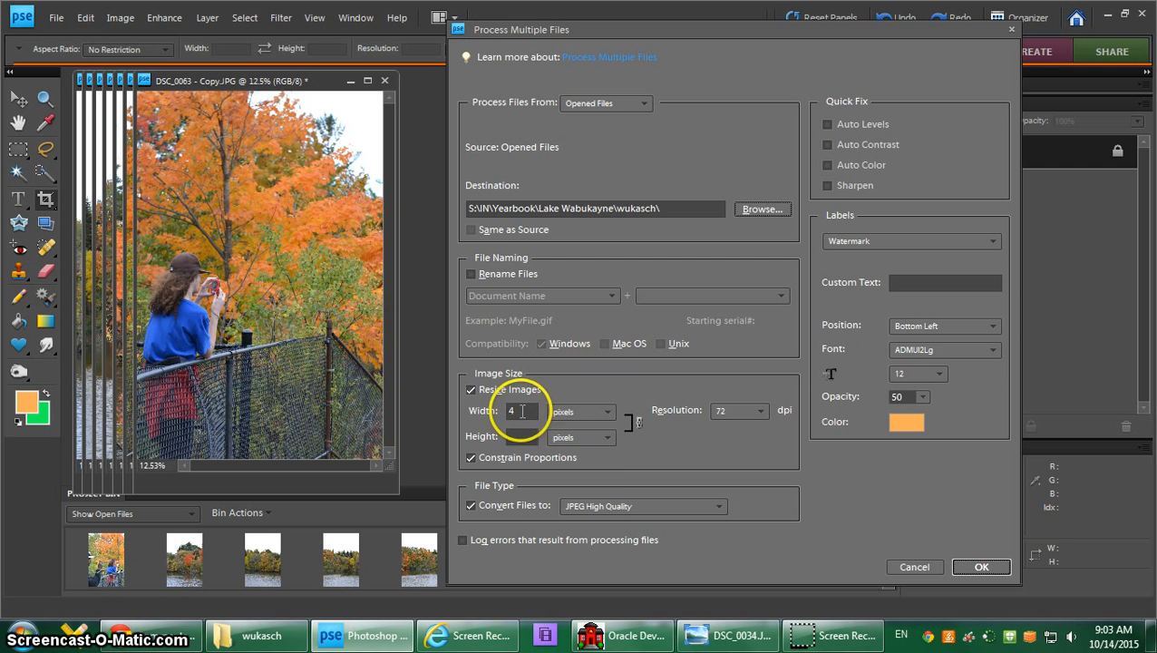
Set the resize width to 4 inches and run the batch processing on the opened photos.
click(606, 412)
click(570, 430)
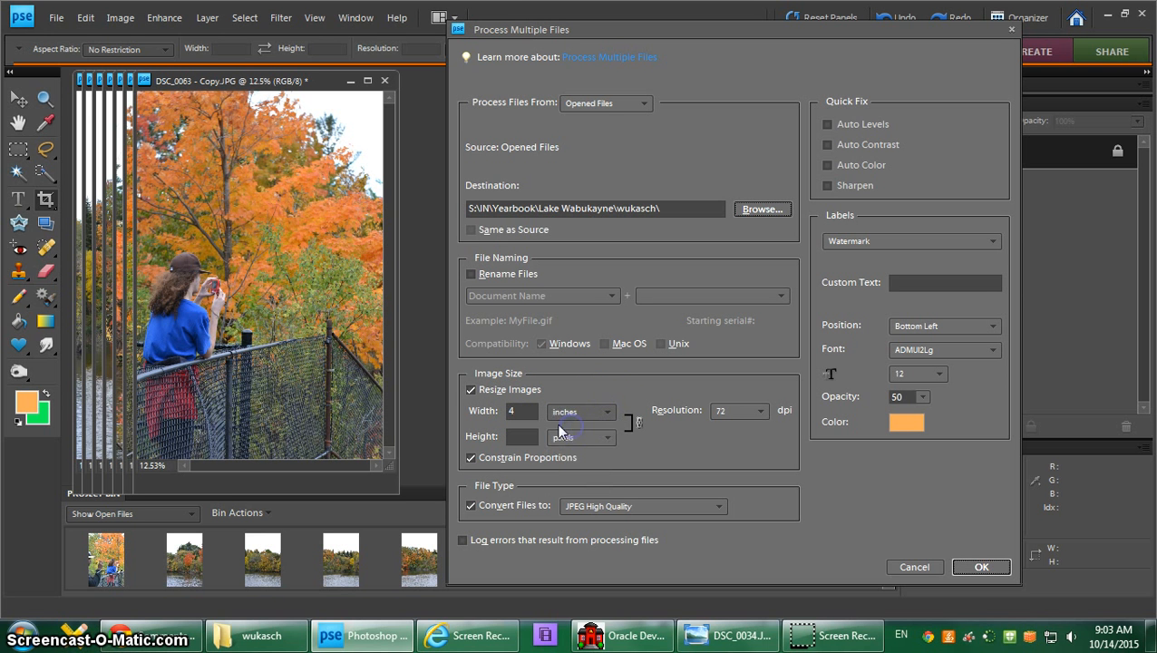
double_click(508, 412)
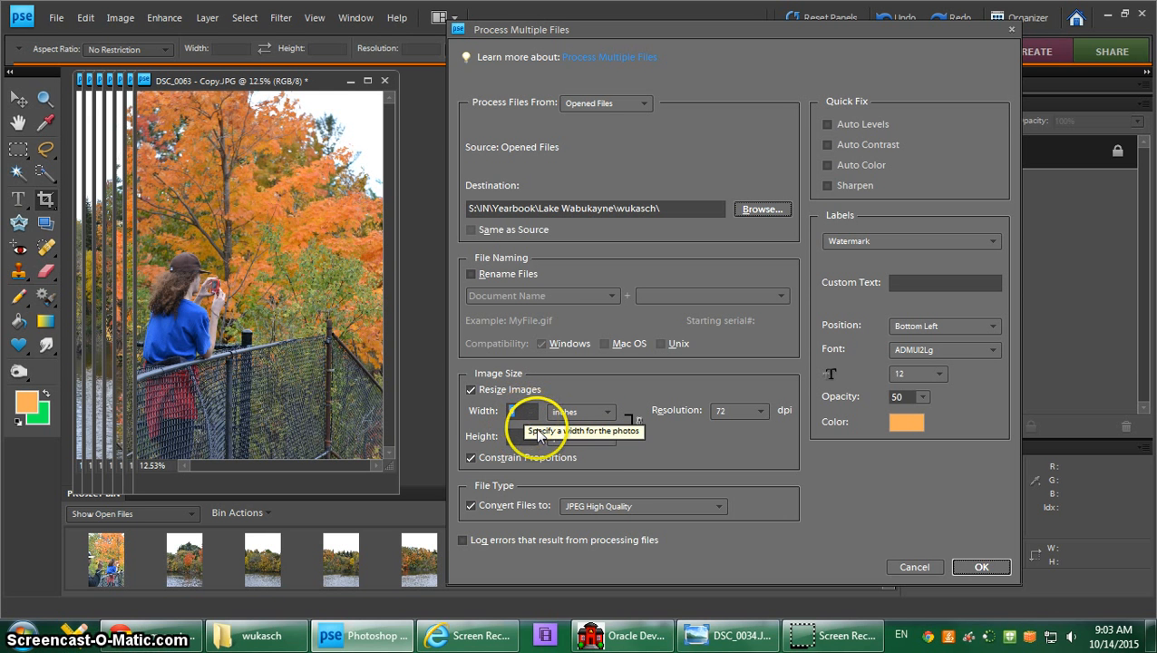
text(4)
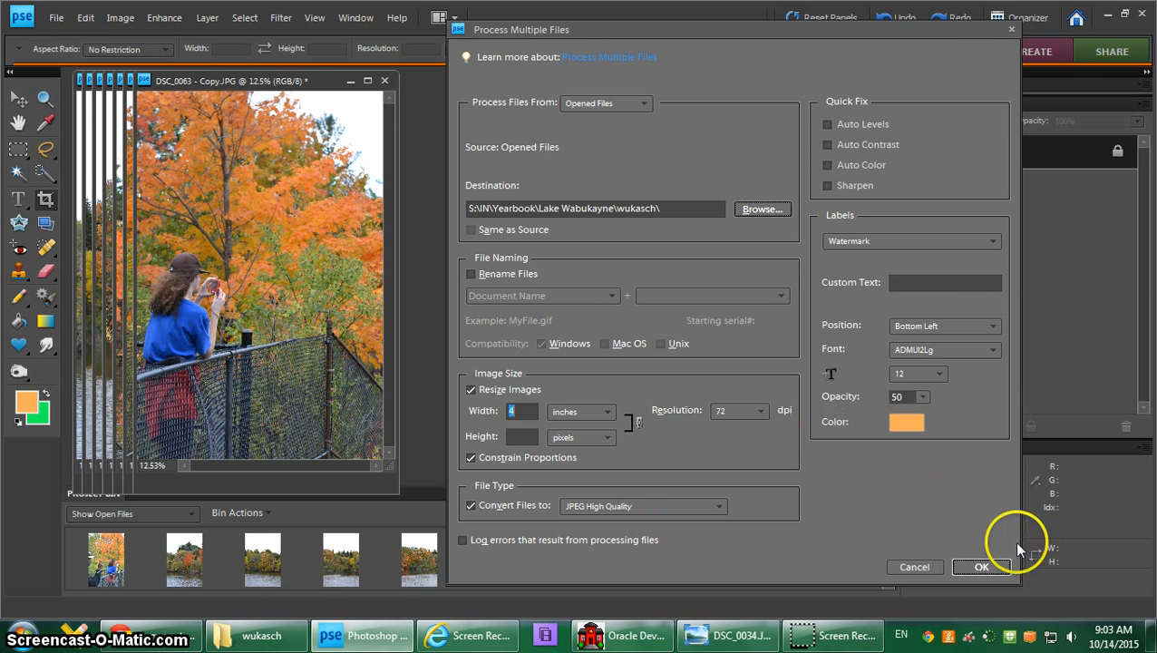
click(978, 565)
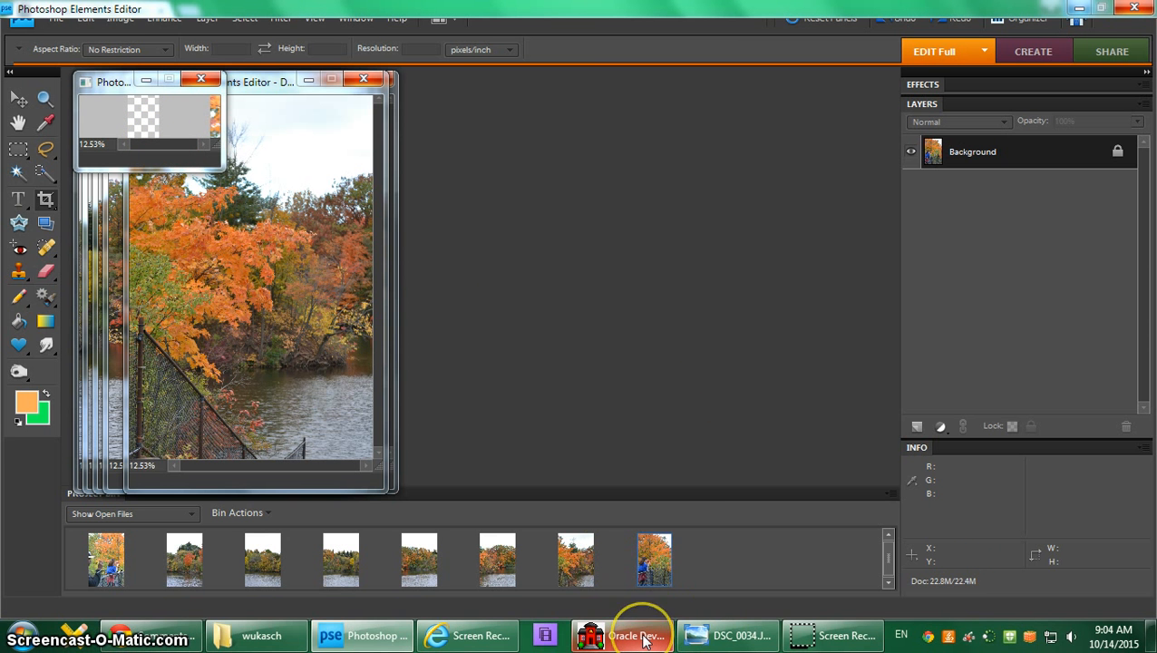
Switch to the DSC_0034.JPG window in Windows Photo Viewer and close it.
mouse_move(646, 638)
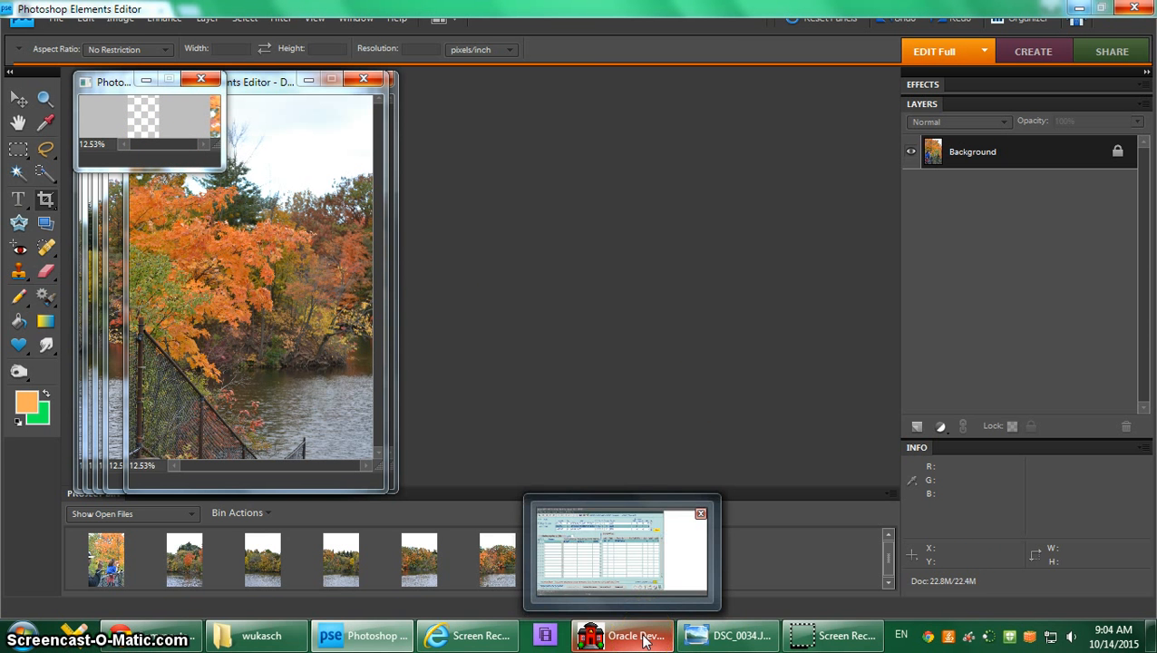
click(717, 636)
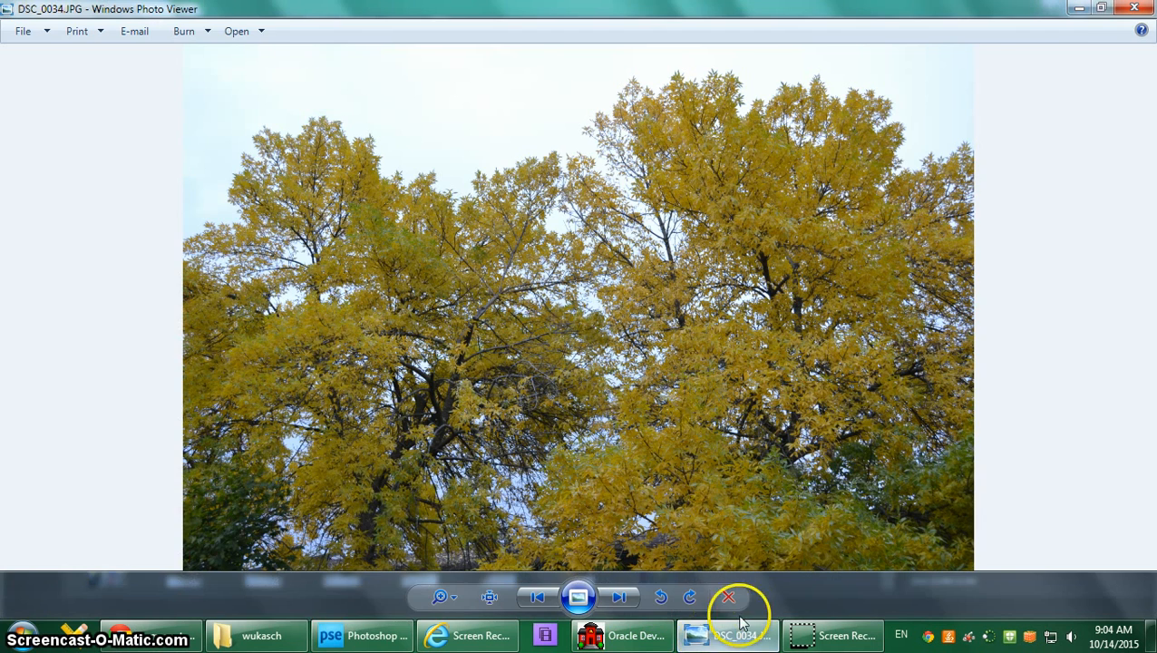
click(1134, 8)
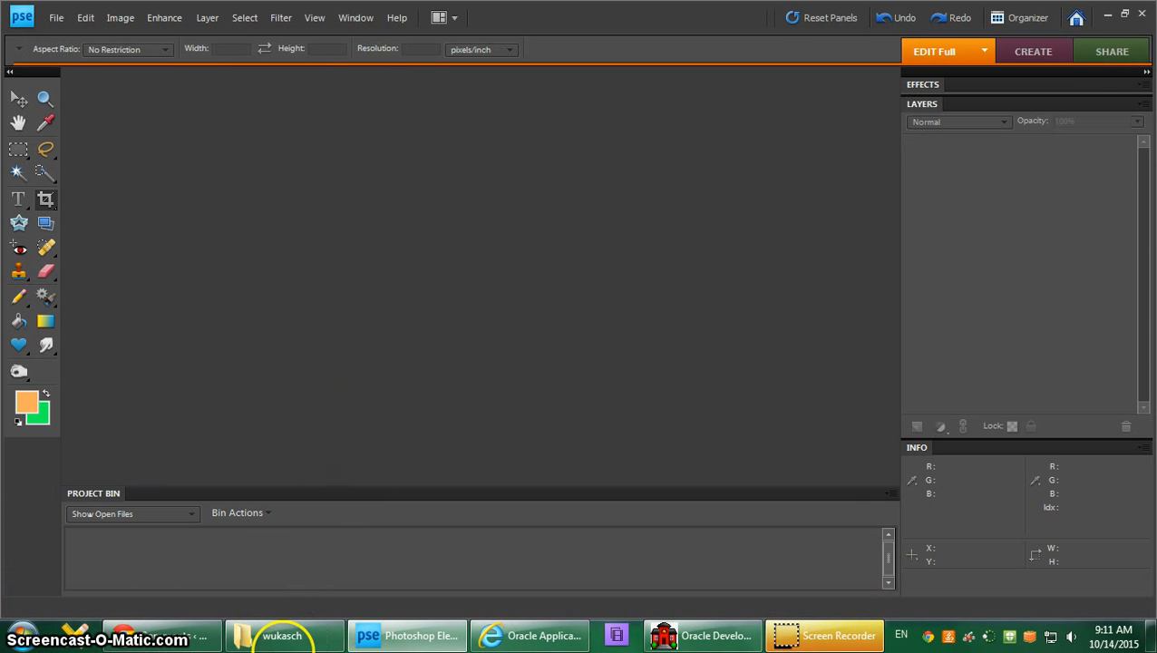
From the photo folder window, open smaller panorama1.jpg through smaller panorama8.jpg together in Photoshop Elements.
mouse_move(293, 640)
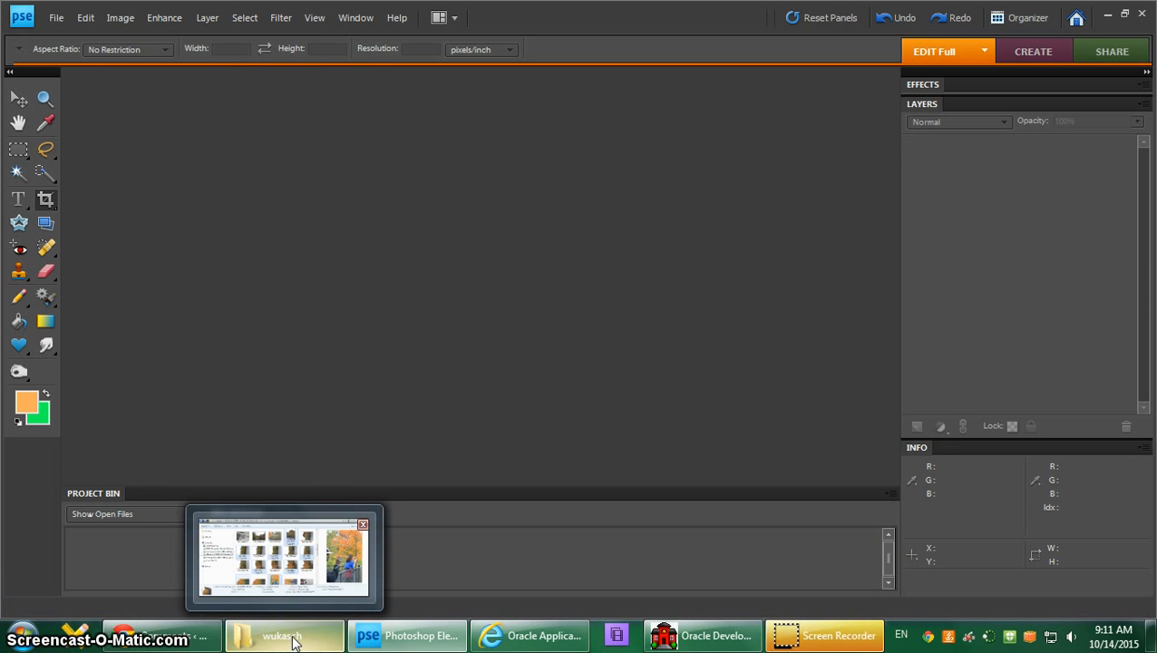
click(285, 638)
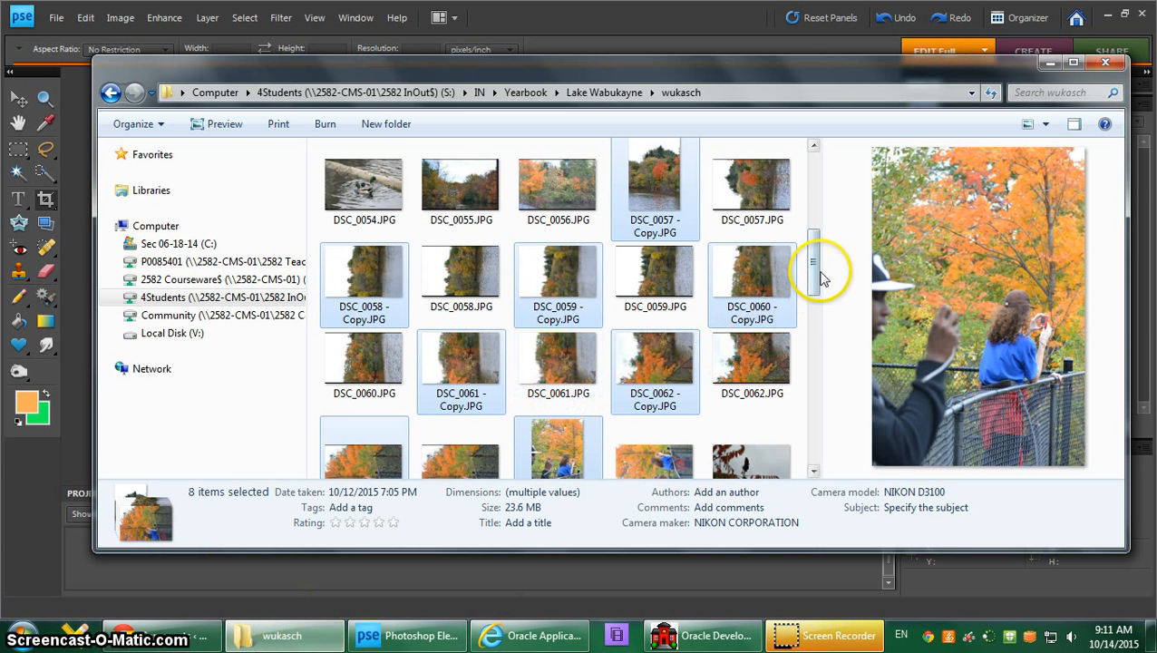
drag(820, 265, 821, 465)
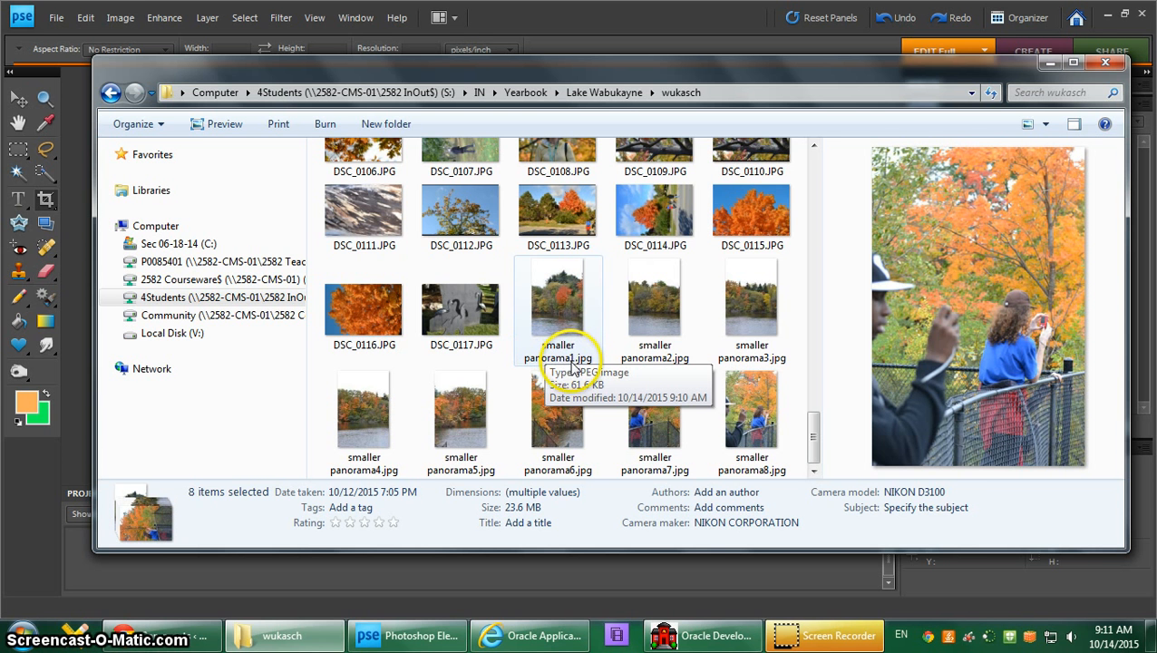
click(563, 292)
shift+click(747, 430)
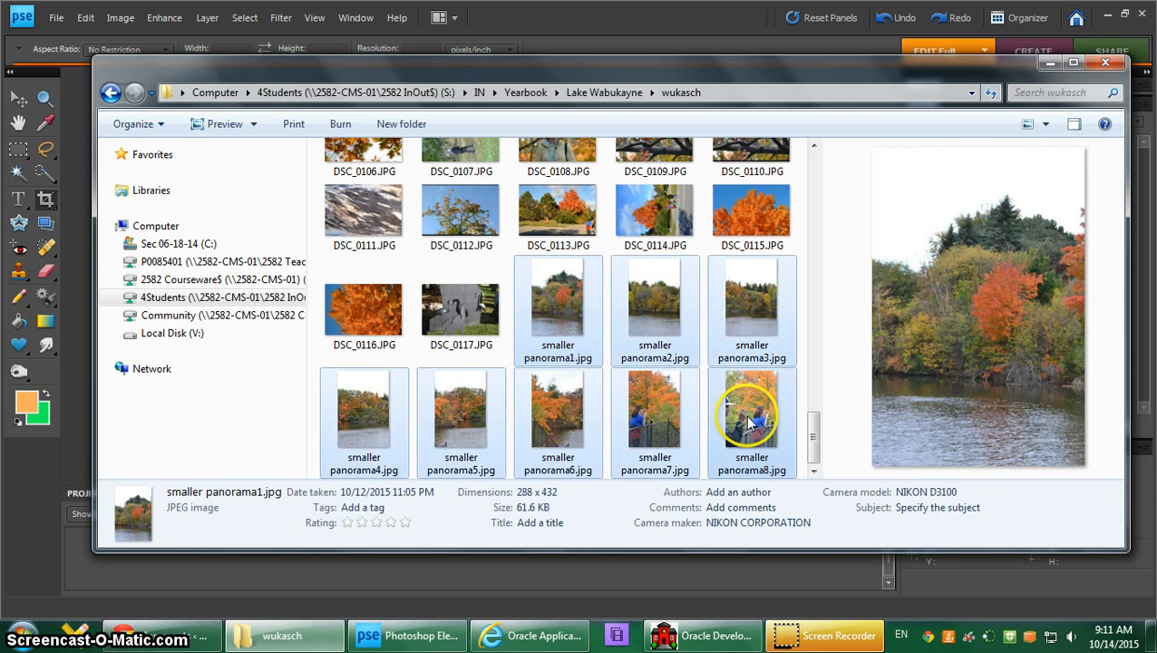
drag(634, 84, 762, 35)
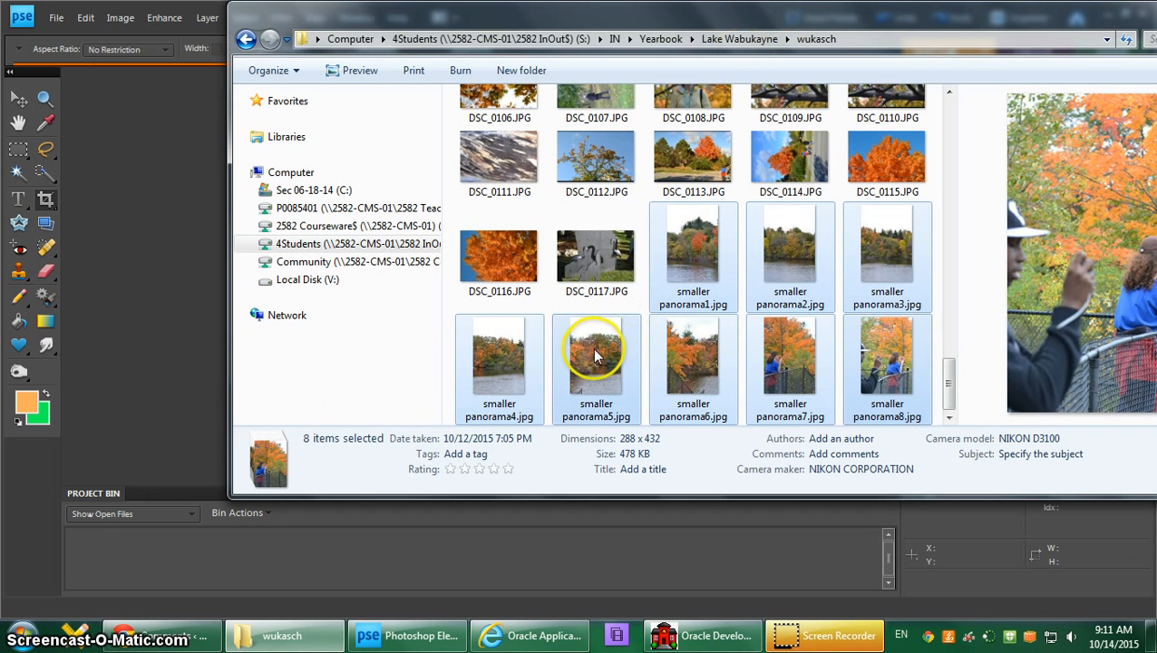
drag(193, 550, 185, 552)
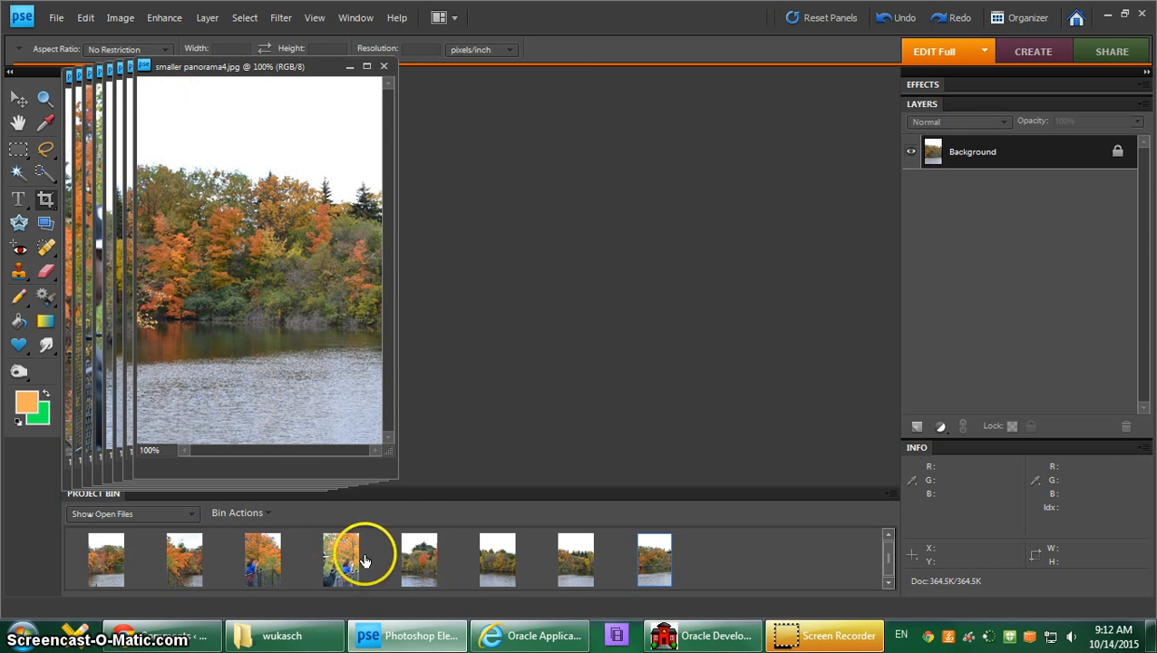
Switch to guided editing and start Photomerge Scene Cleaner with all eight photos in the Project Bin selected.
click(986, 54)
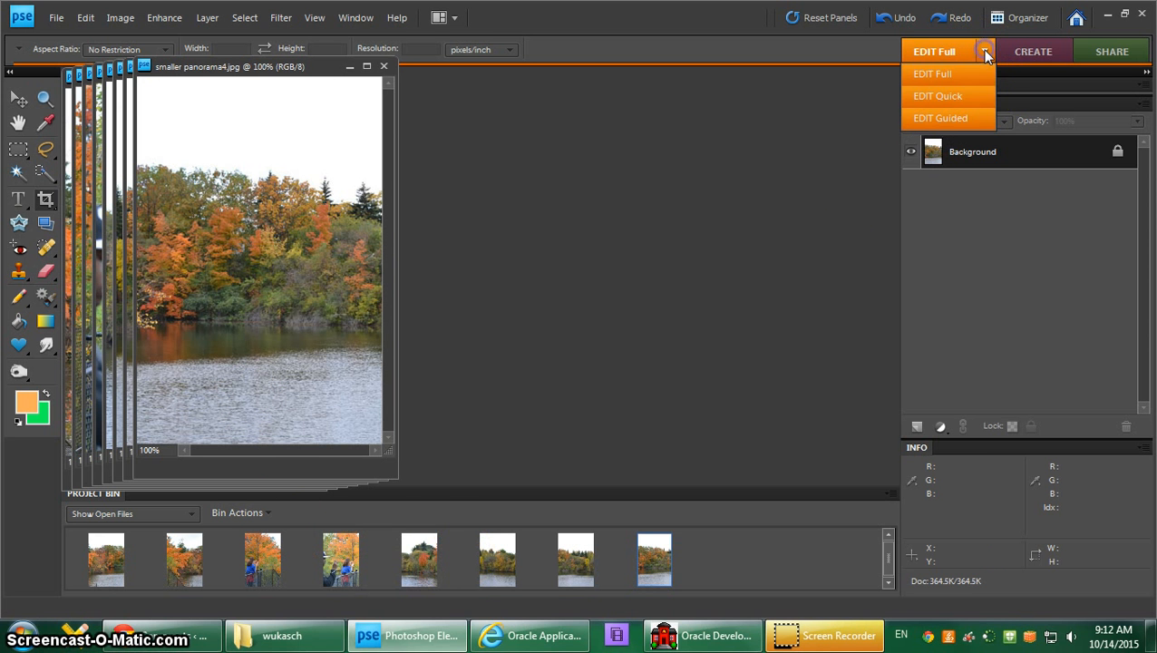
click(950, 118)
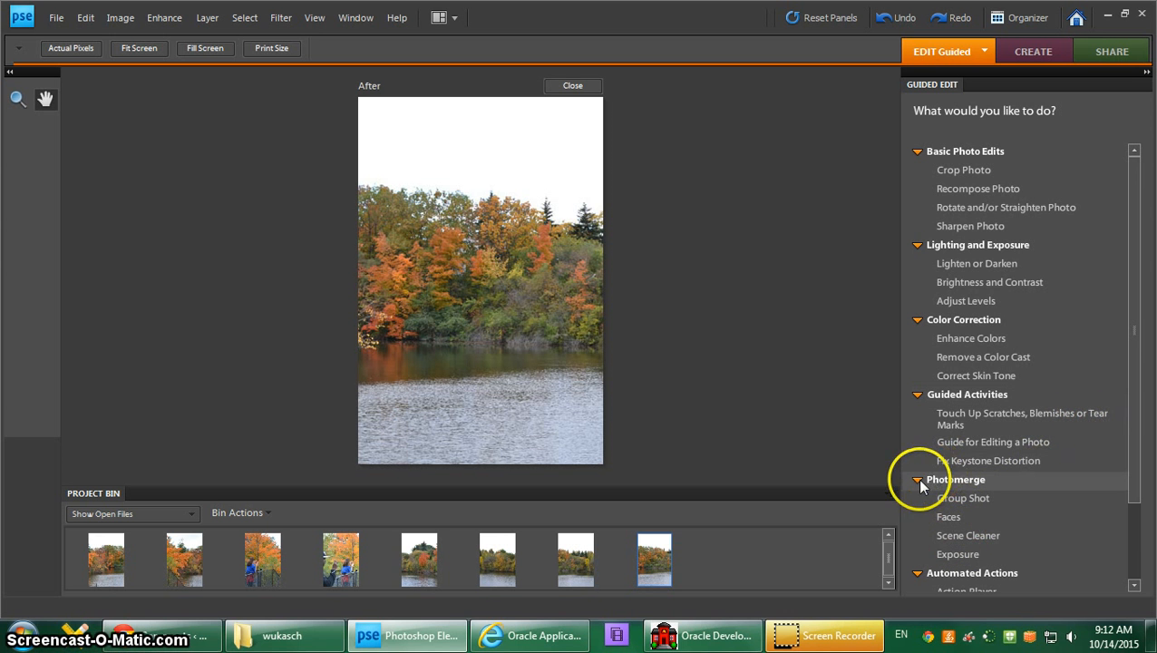
click(965, 536)
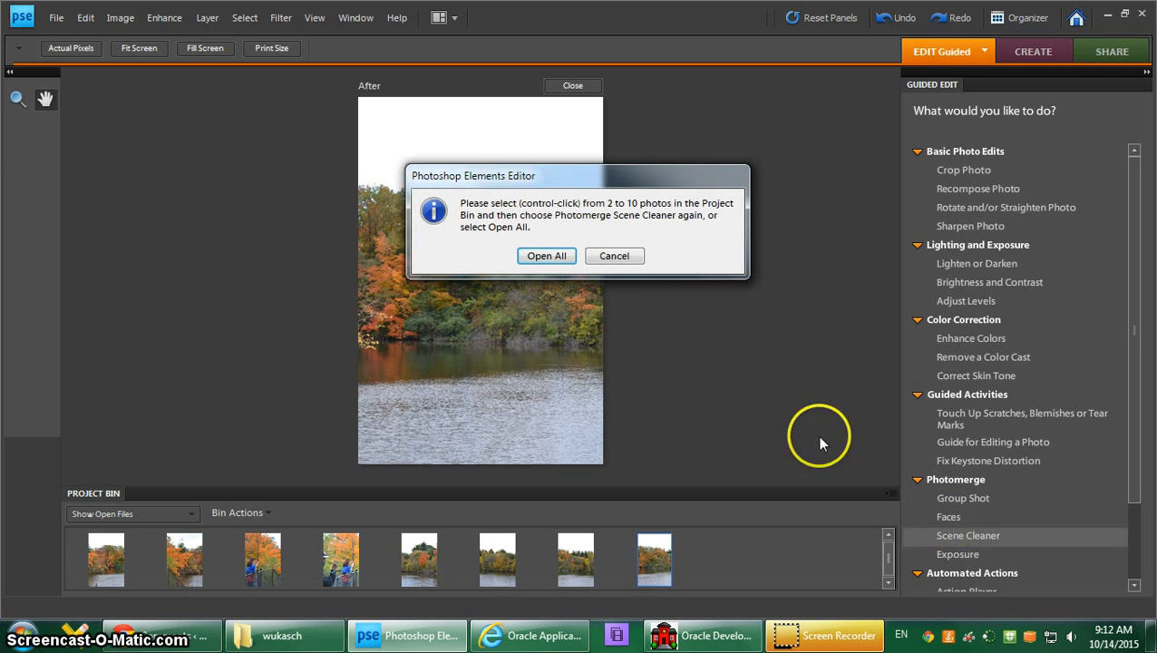
click(614, 256)
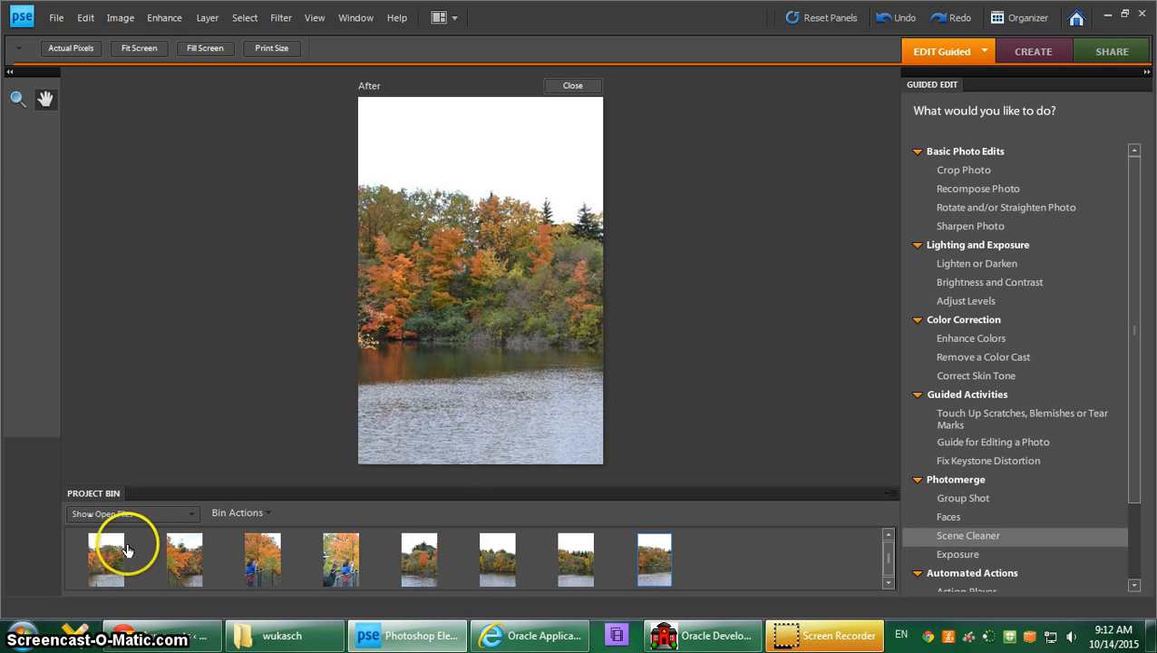
click(103, 562)
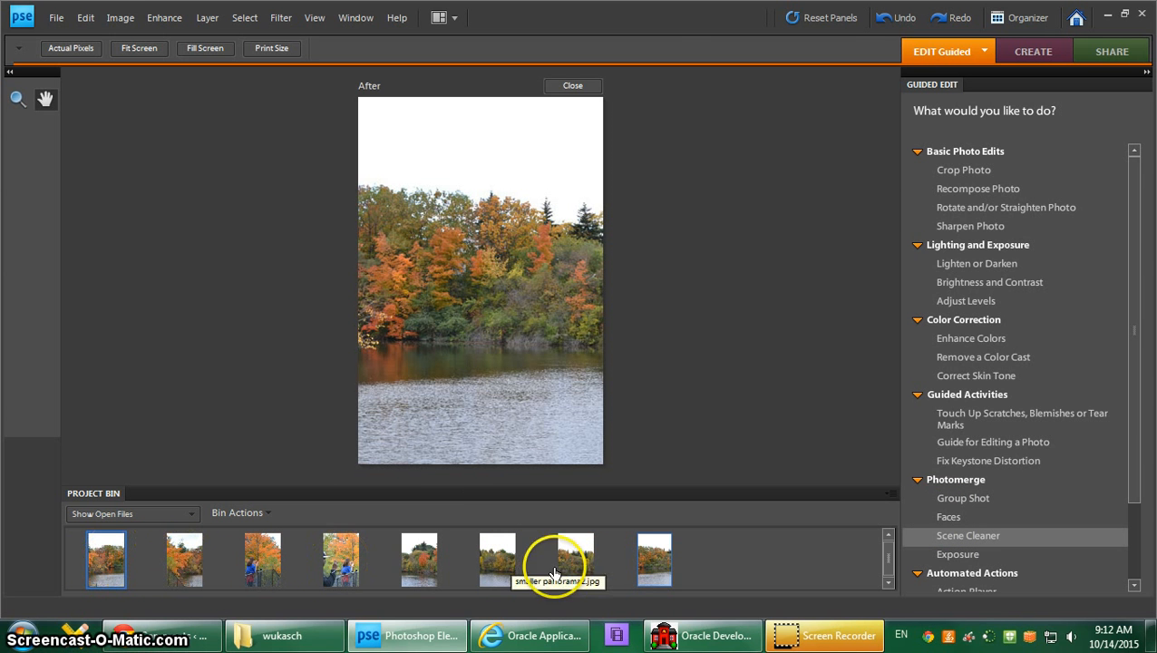
shift+click(654, 569)
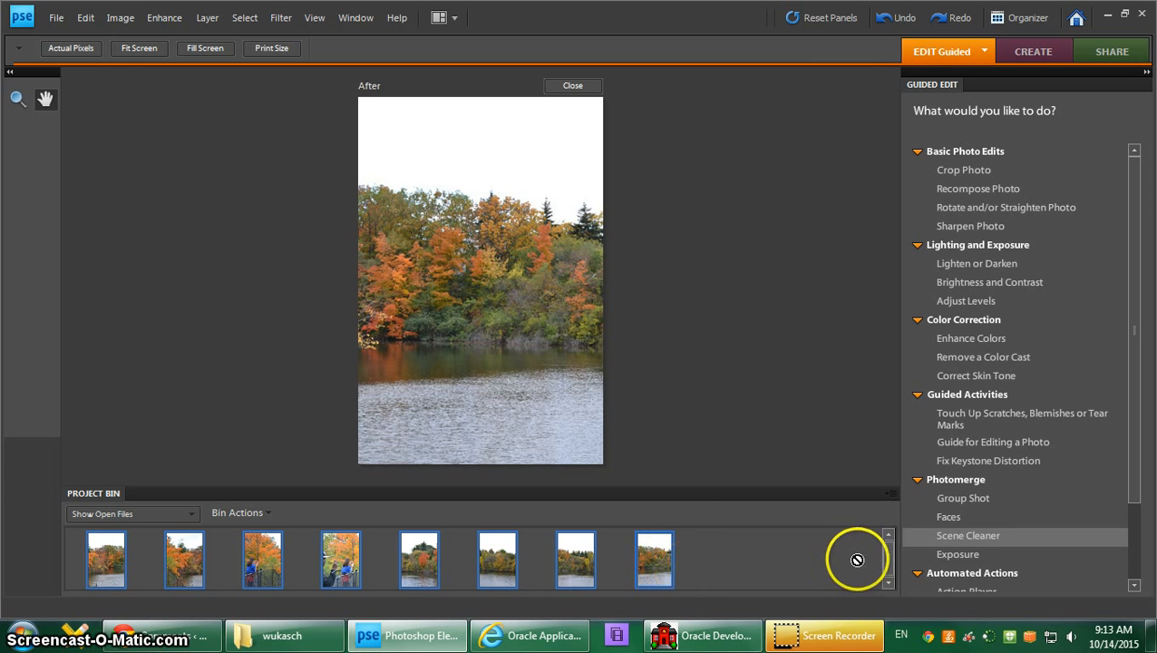
click(970, 534)
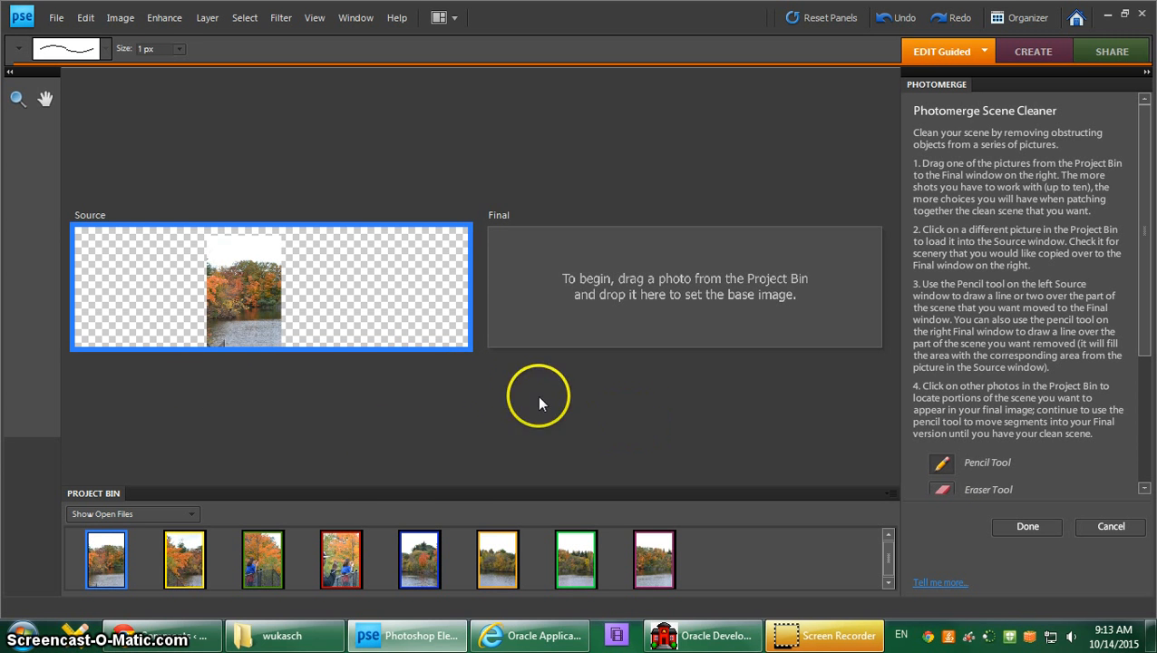
Set the fifth Project Bin photo as the Final base image and paint over its whole area in the Source with a 60 px pencil.
click(423, 567)
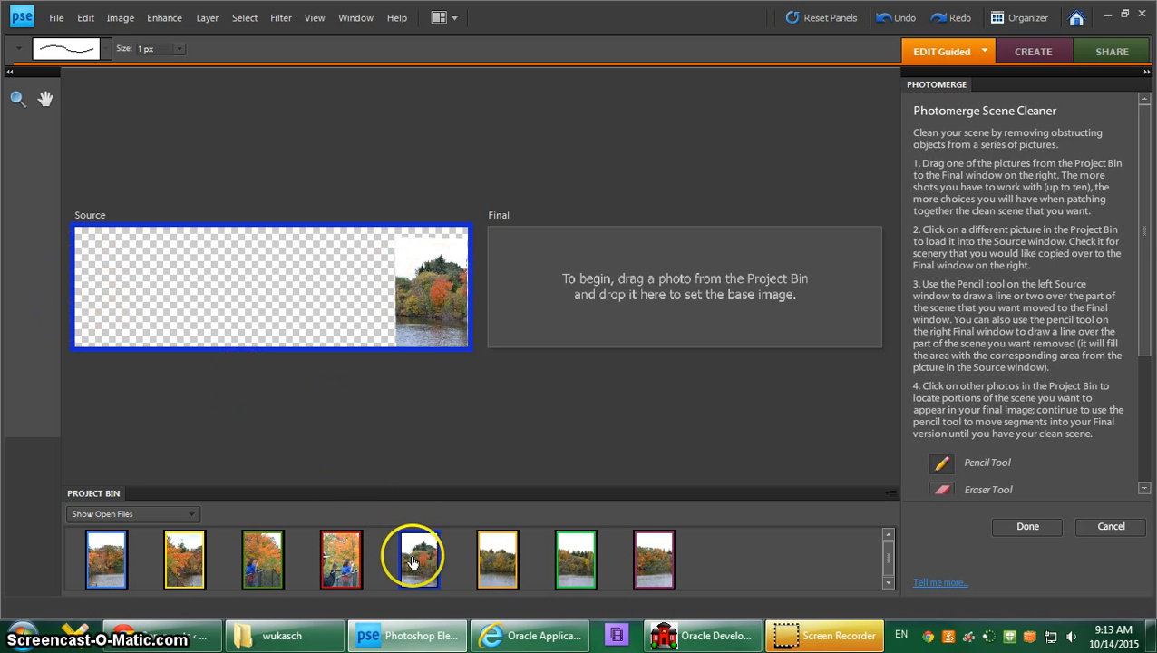
drag(417, 561, 728, 286)
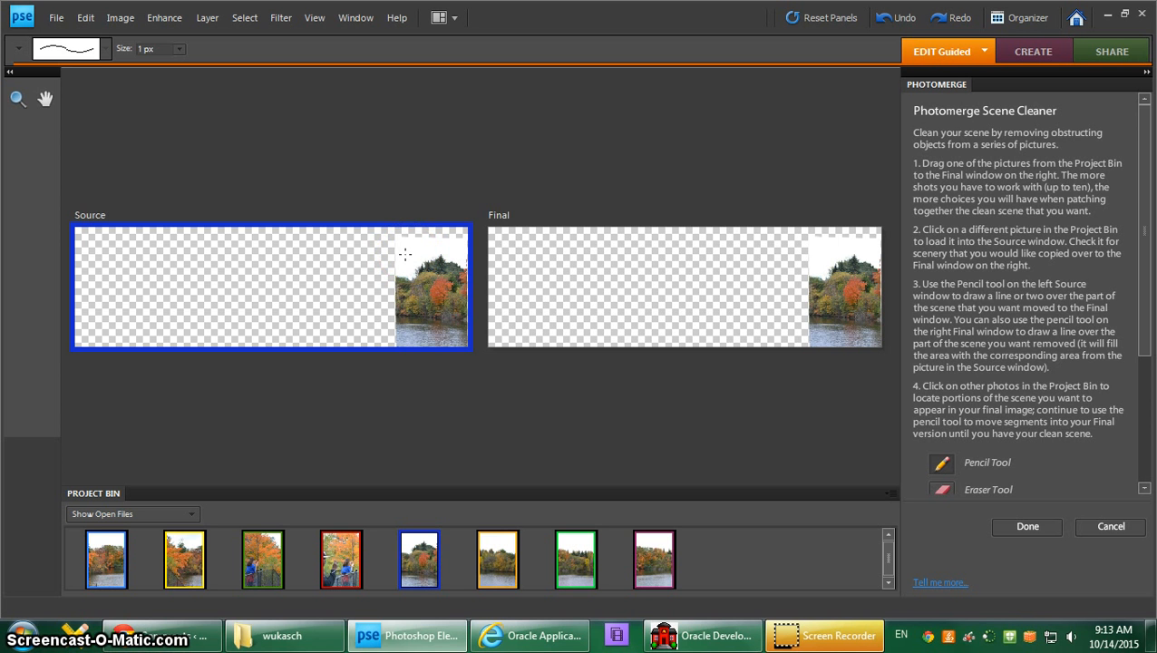
click(405, 240)
drag(404, 243, 398, 275)
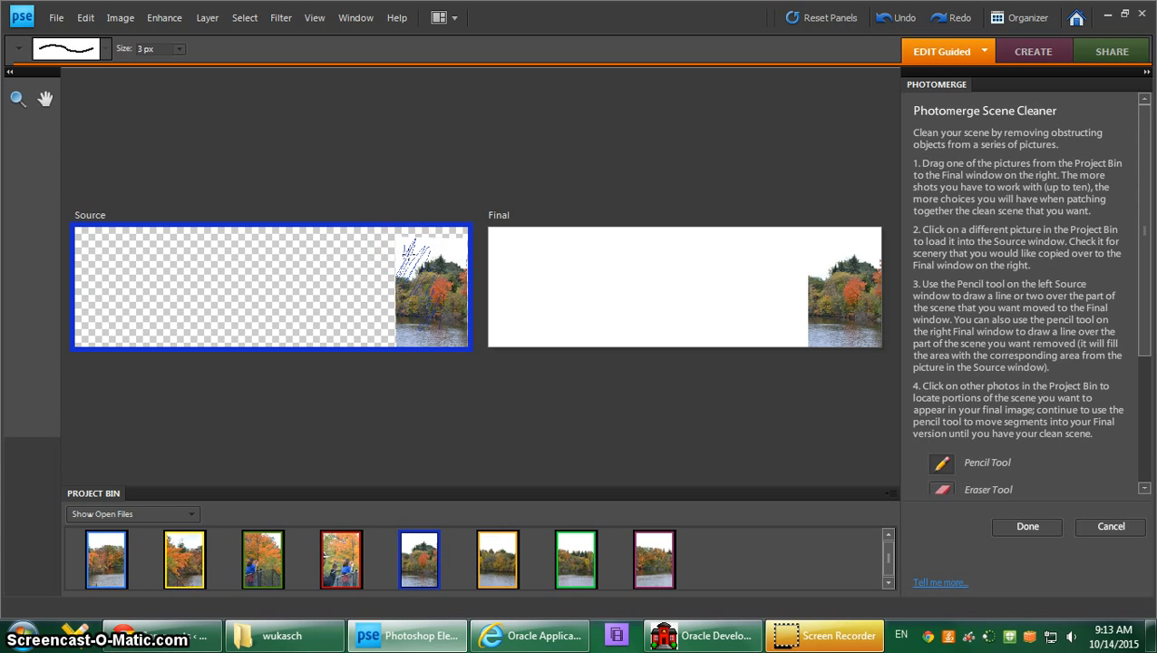
key(bracketright)
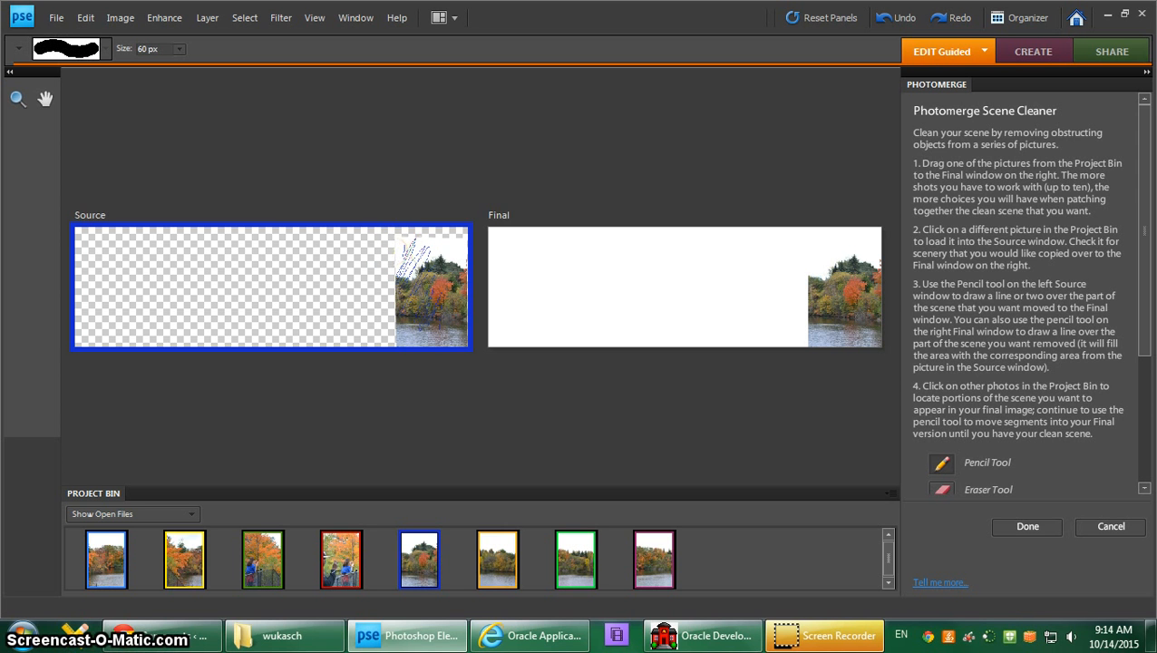
mouse_move(408, 248)
mouse_down()
mouse_move(412, 329)
mouse_move(417, 272)
mouse_move(431, 272)
mouse_move(434, 334)
mouse_move(454, 250)
mouse_move(457, 336)
mouse_move(448, 340)
mouse_move(441, 296)
mouse_up()
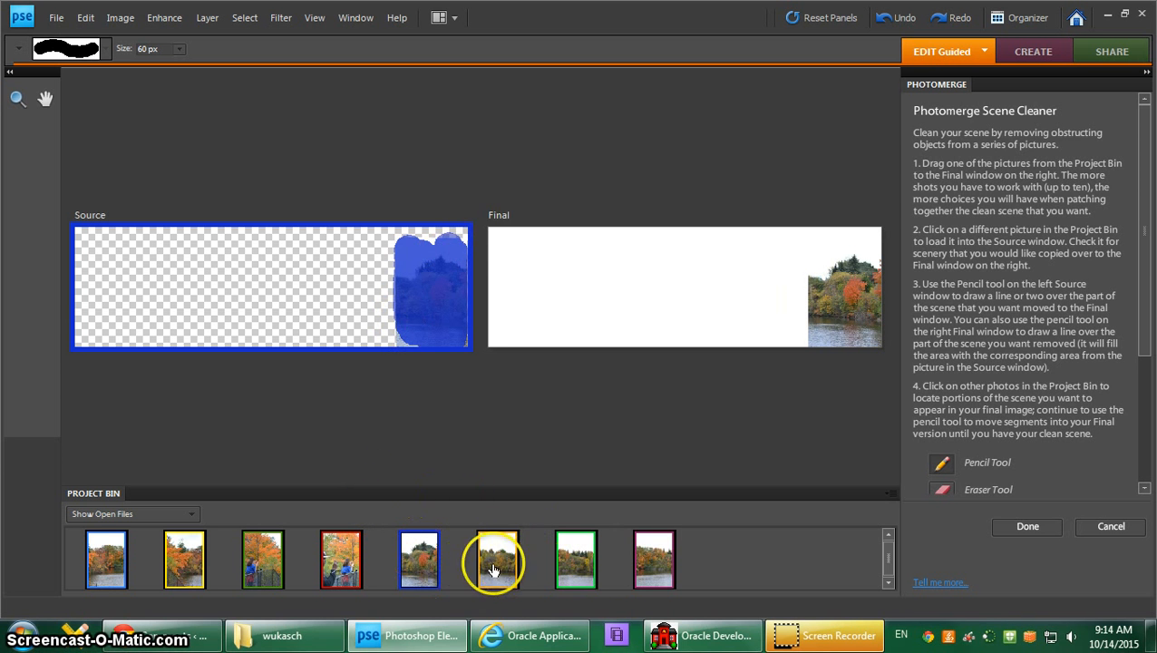
Load smaller panorama2.jpg as the source and paint over it with the pencil to merge it into the Final image.
click(577, 567)
click(497, 569)
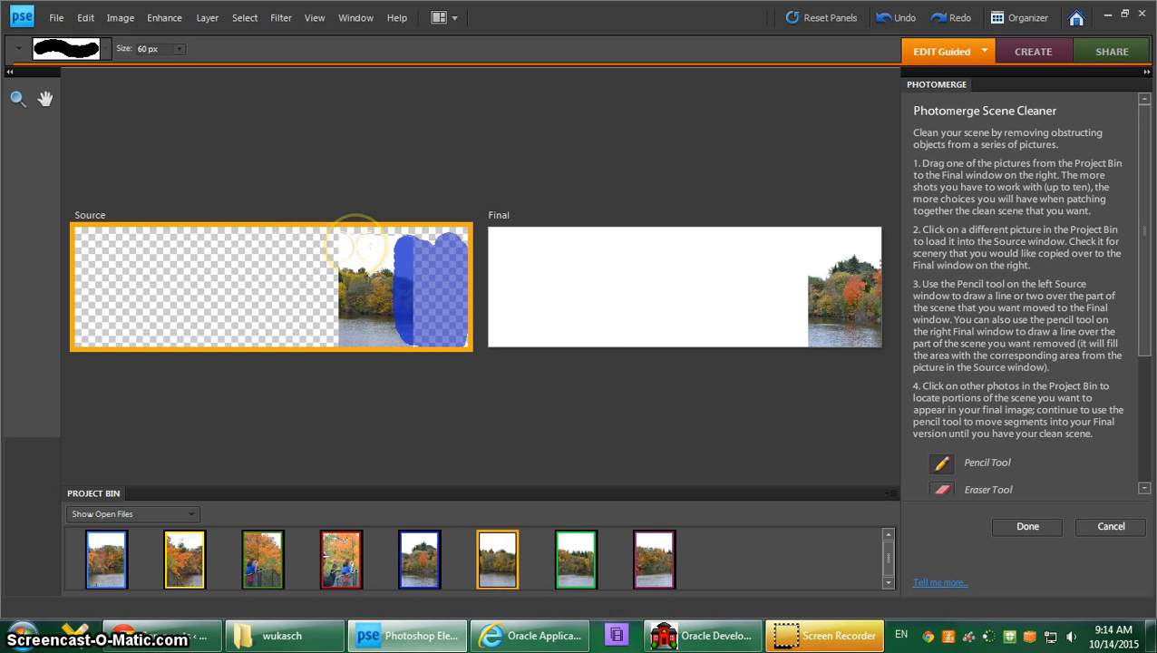
mouse_move(355, 245)
mouse_down()
mouse_move(359, 331)
mouse_move(375, 313)
mouse_move(357, 246)
mouse_up()
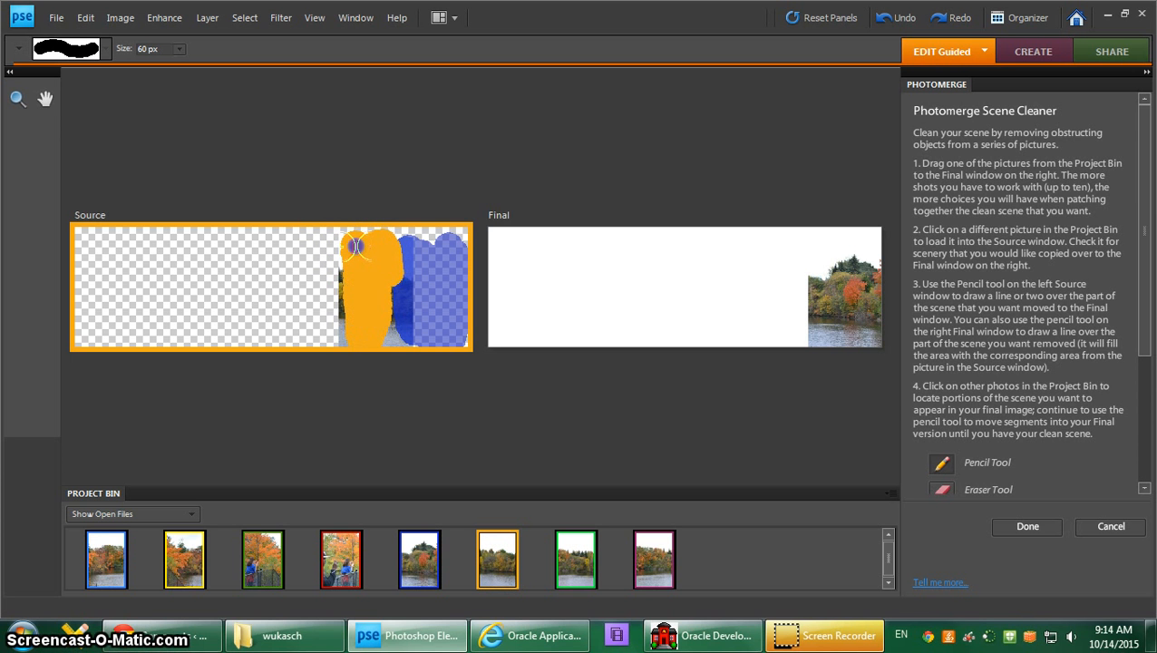
drag(394, 340, 396, 230)
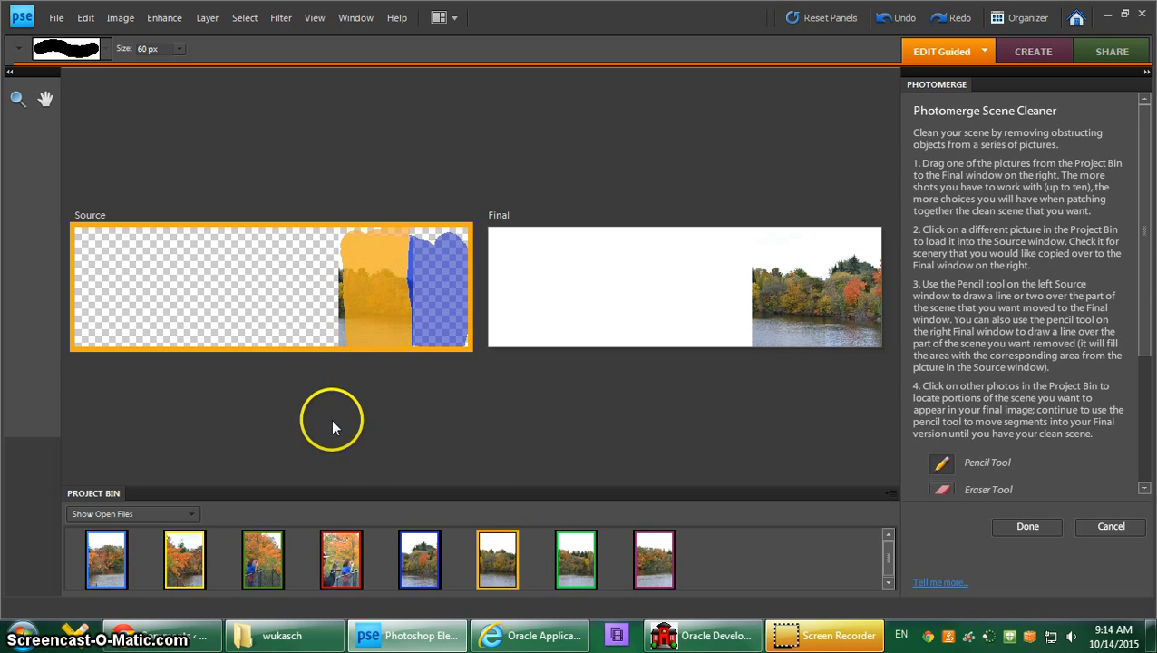
click(502, 566)
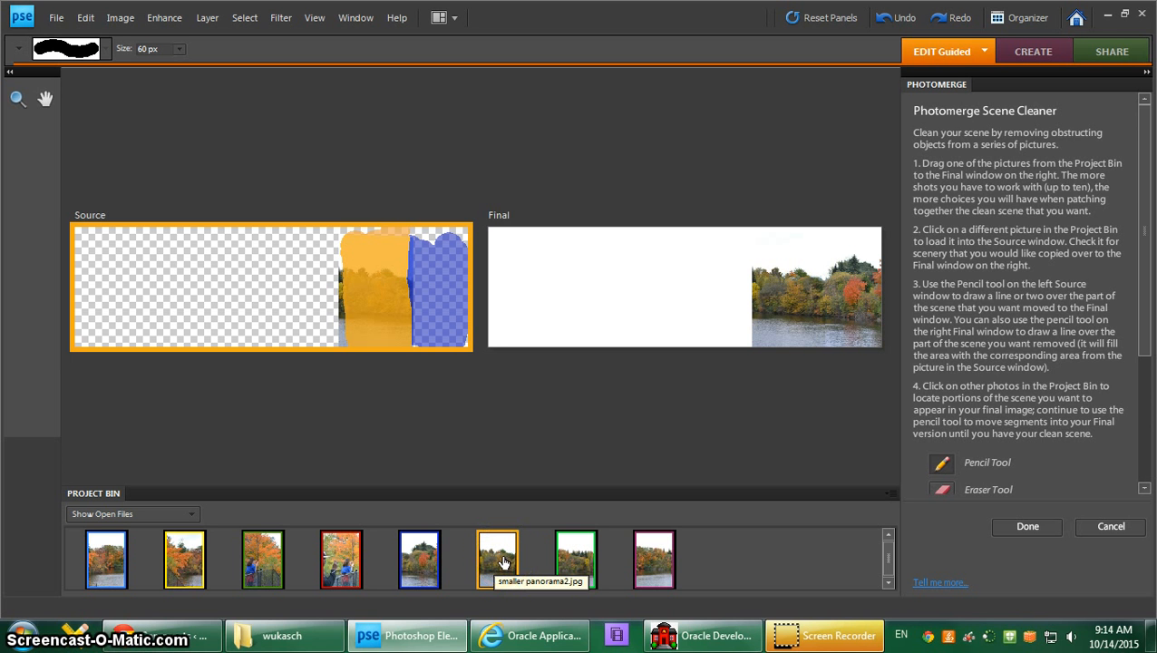
click(498, 566)
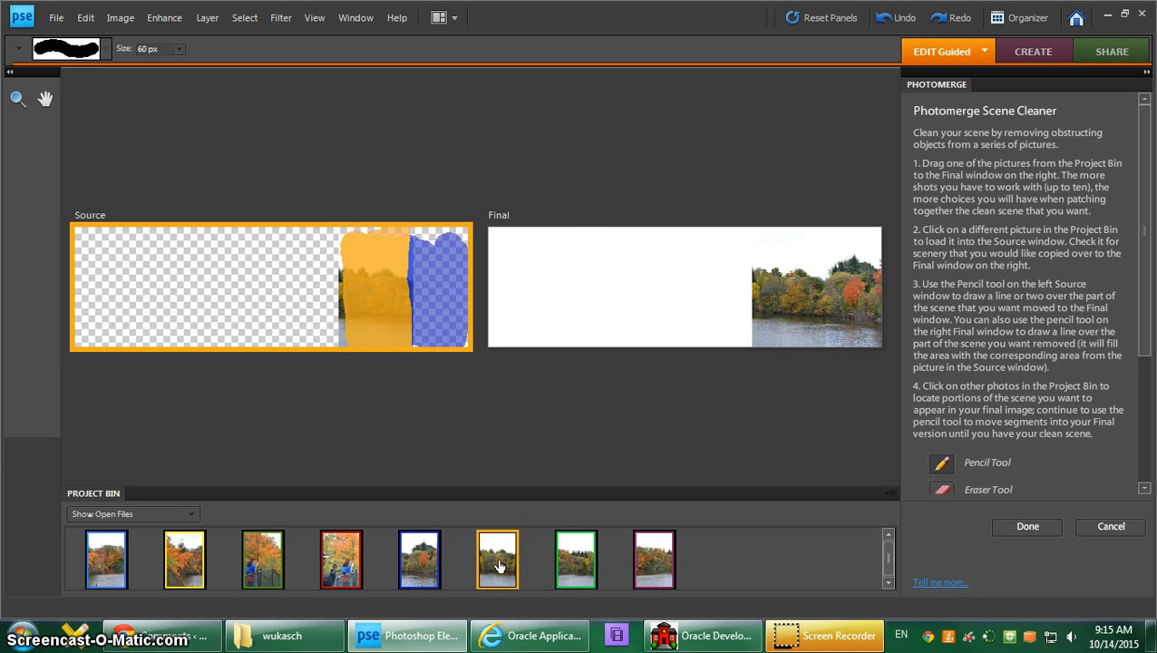
Load smaller panorama3.jpg as the source and paint over it with the pencil to extend the Final image.
click(570, 562)
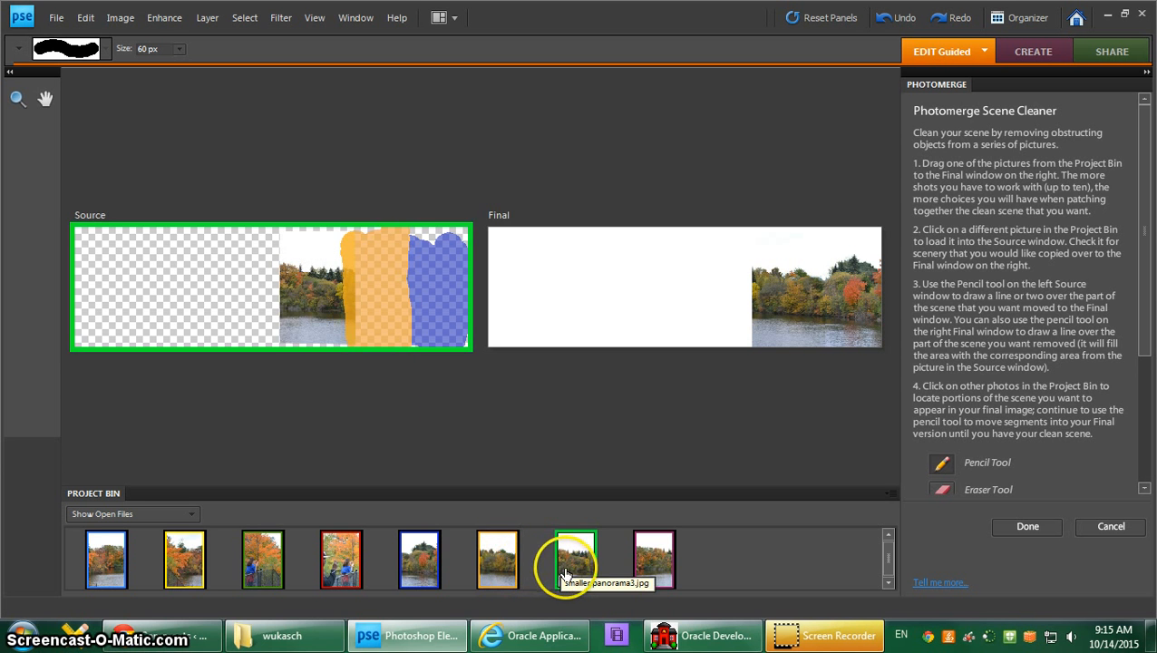
click(318, 295)
mouse_move(318, 294)
mouse_down()
mouse_move(299, 244)
mouse_move(318, 328)
mouse_move(337, 266)
mouse_up()
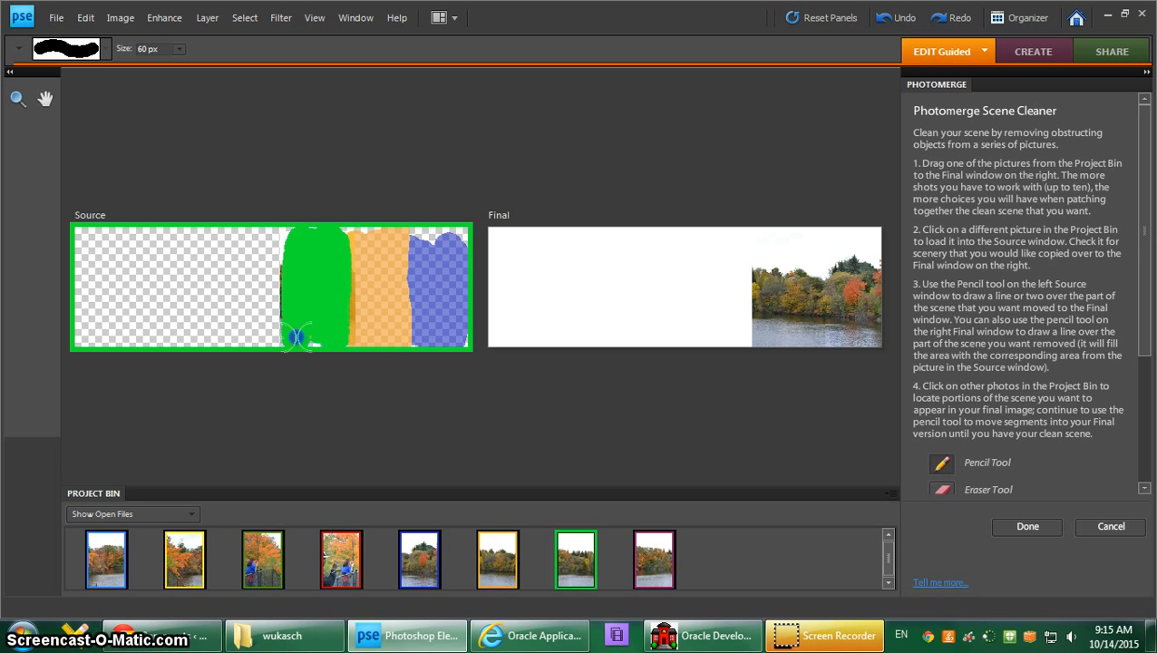
drag(295, 337, 298, 338)
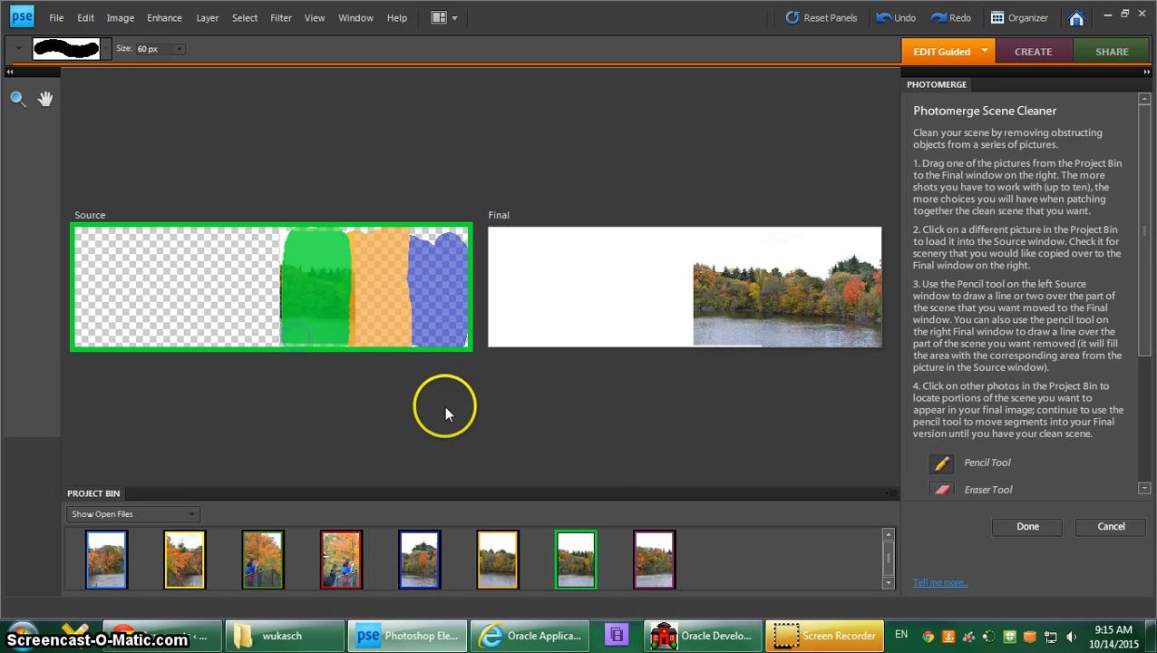
Erase the upper parts of the painted pencil masks with the Eraser tool, using 150 px and 125 px sizes.
click(973, 494)
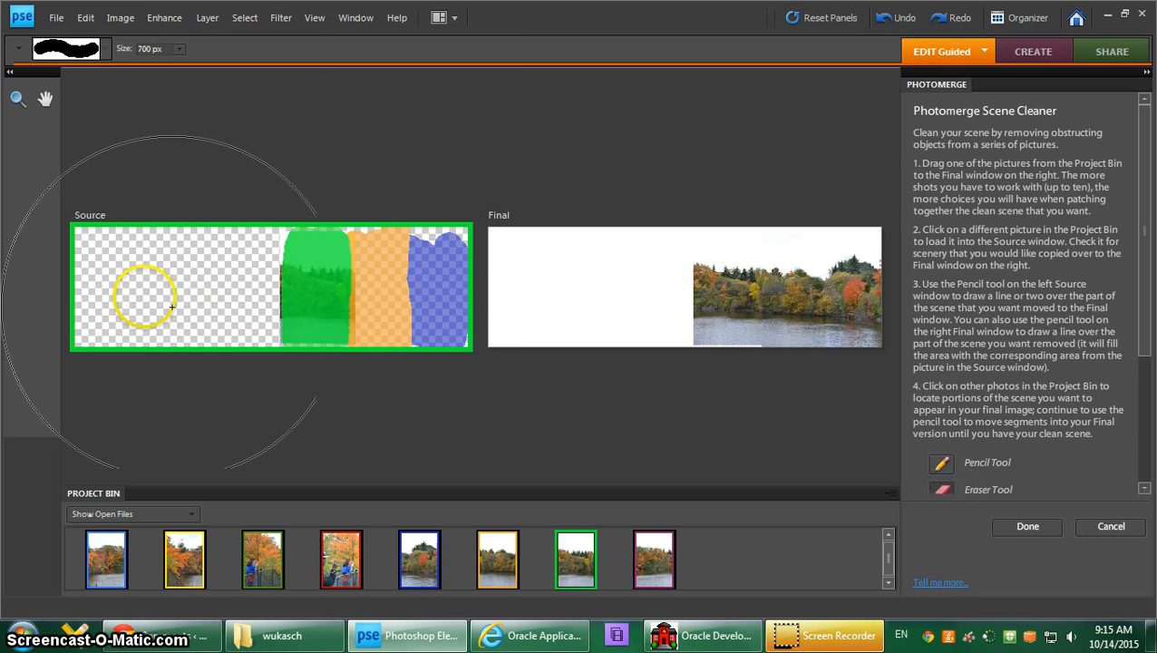
key(bracketleft)
key(bracketleft)
key(bracketleft)
key(bracketleft)
key(bracketleft)
key(bracketleft)
key(bracketleft)
key(bracketleft)
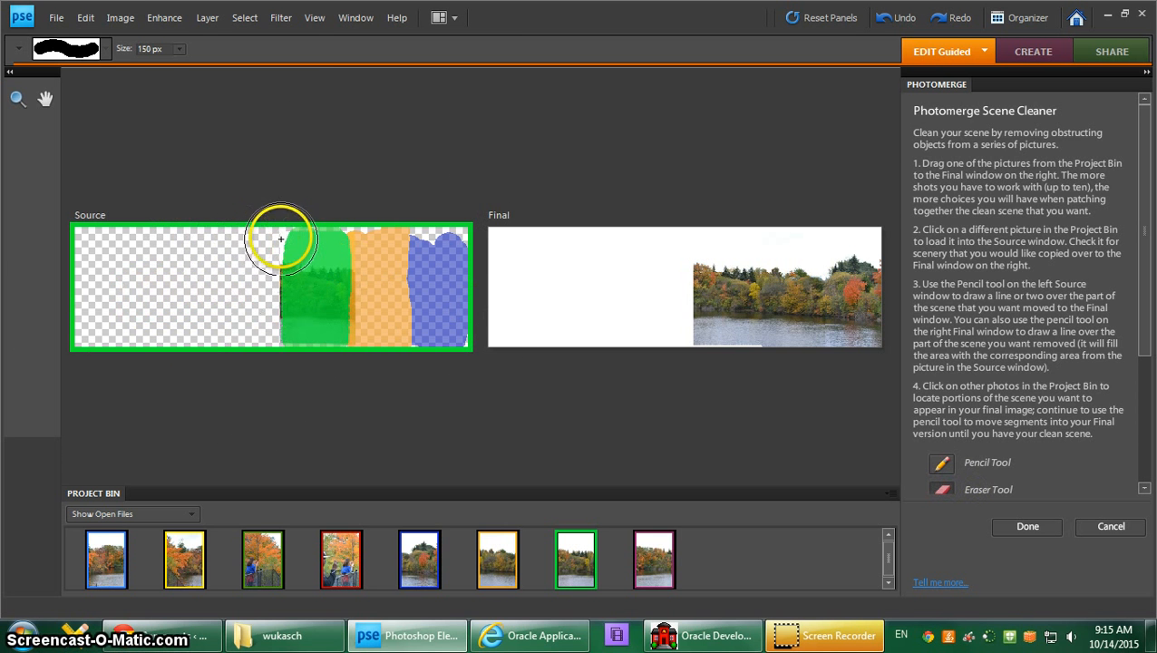
mouse_move(282, 239)
mouse_down()
mouse_move(365, 250)
mouse_move(355, 282)
mouse_up()
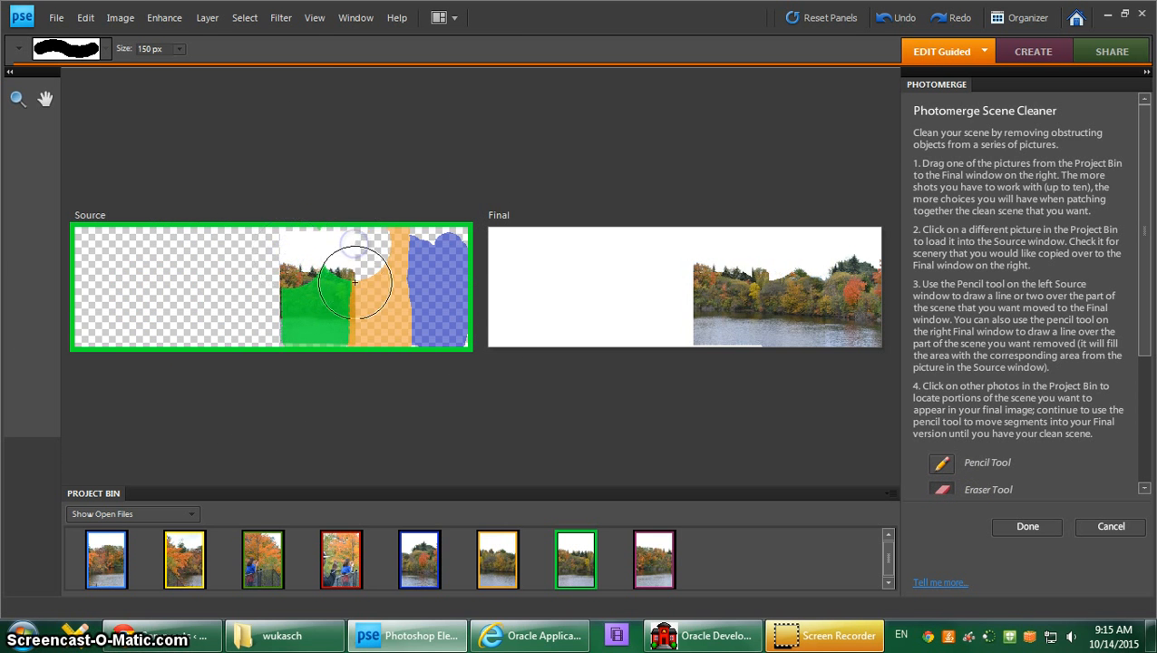
mouse_move(752, 287)
mouse_down()
mouse_move(786, 282)
mouse_move(779, 258)
mouse_move(801, 276)
mouse_move(730, 259)
mouse_up()
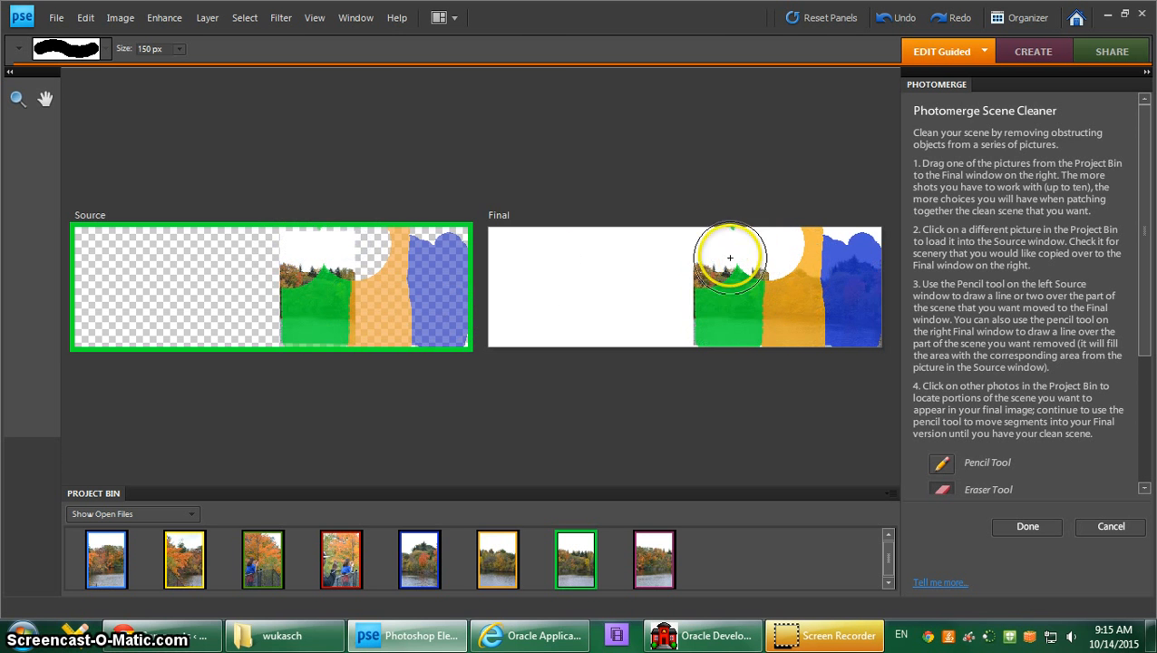
key(bracketleft)
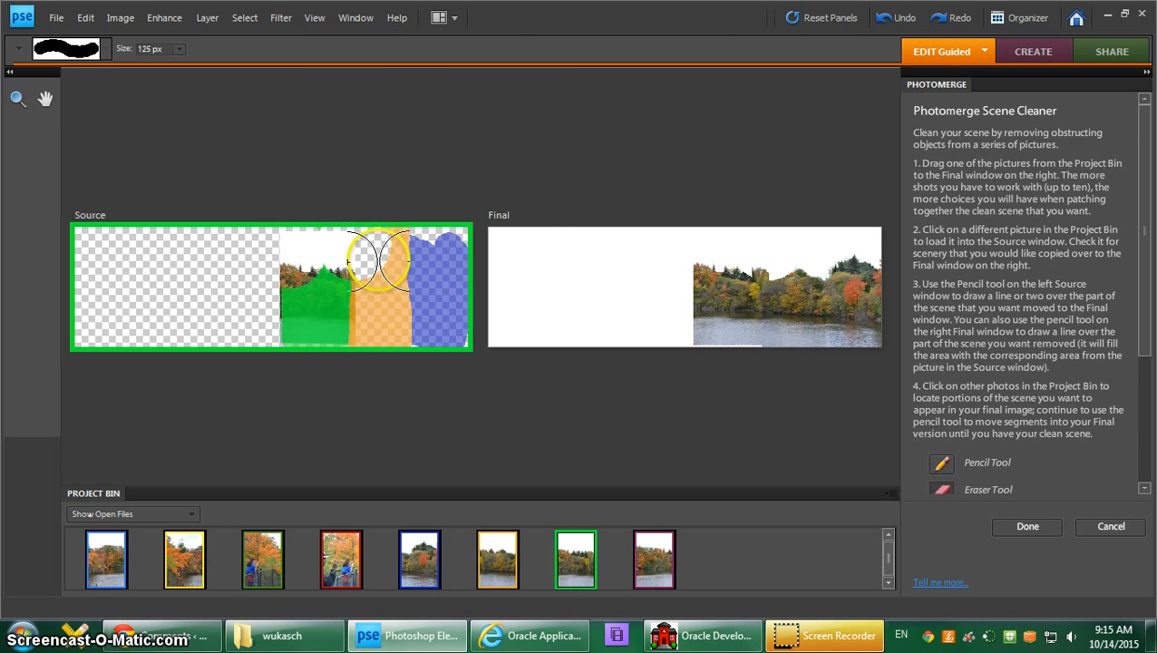
mouse_move(378, 261)
mouse_down()
mouse_move(371, 253)
mouse_move(395, 238)
mouse_move(384, 264)
mouse_move(341, 257)
mouse_up()
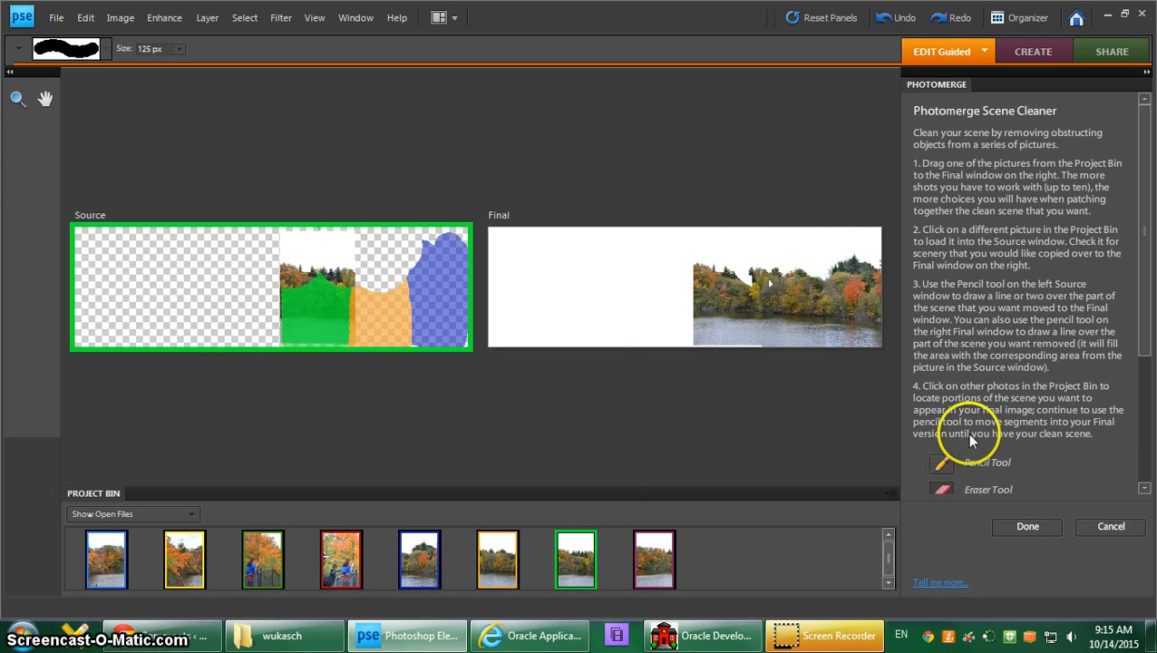
Repaint the erased areas of smaller panorama3.jpg, smaller panorama2.jpg and the base photo with the 60 px pencil.
click(943, 464)
mouse_move(335, 271)
mouse_down()
mouse_move(293, 269)
mouse_move(295, 253)
mouse_move(289, 285)
mouse_move(313, 327)
mouse_move(349, 344)
mouse_up()
click(508, 562)
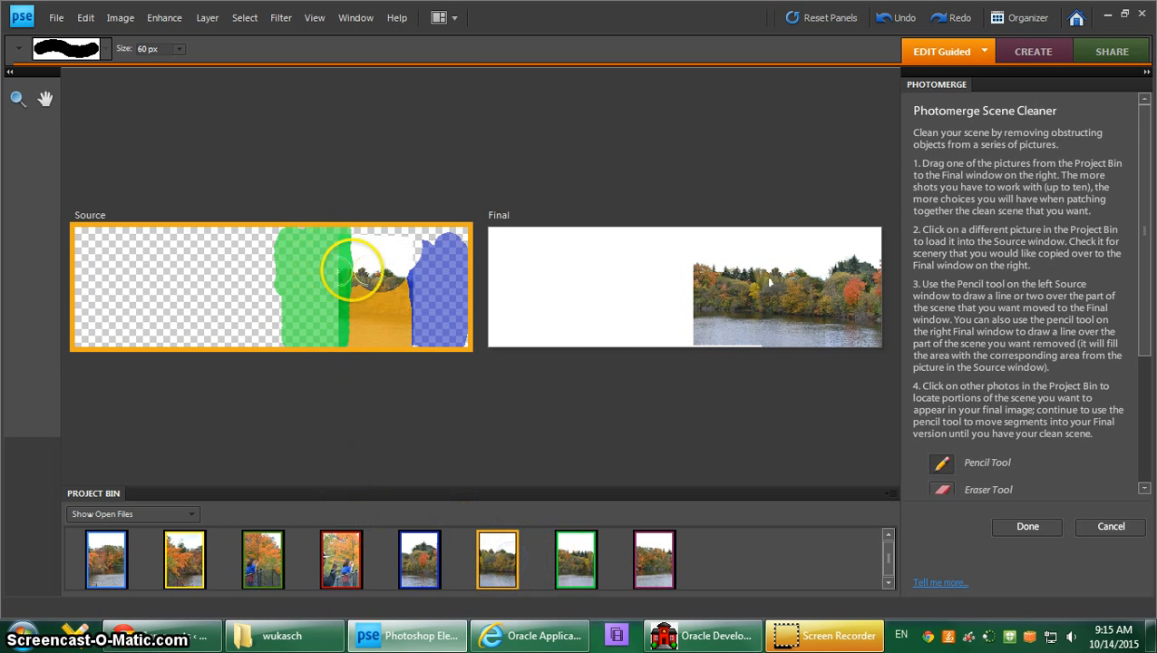
mouse_move(353, 279)
mouse_down()
mouse_move(363, 281)
mouse_move(362, 250)
mouse_move(363, 283)
mouse_up()
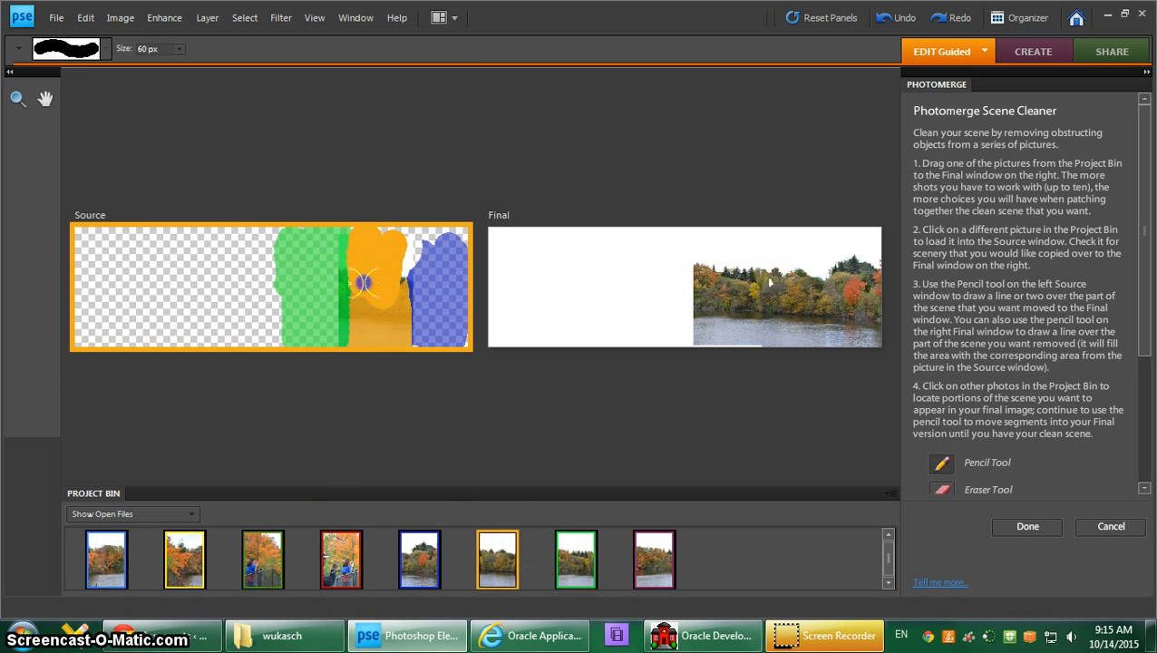
click(418, 559)
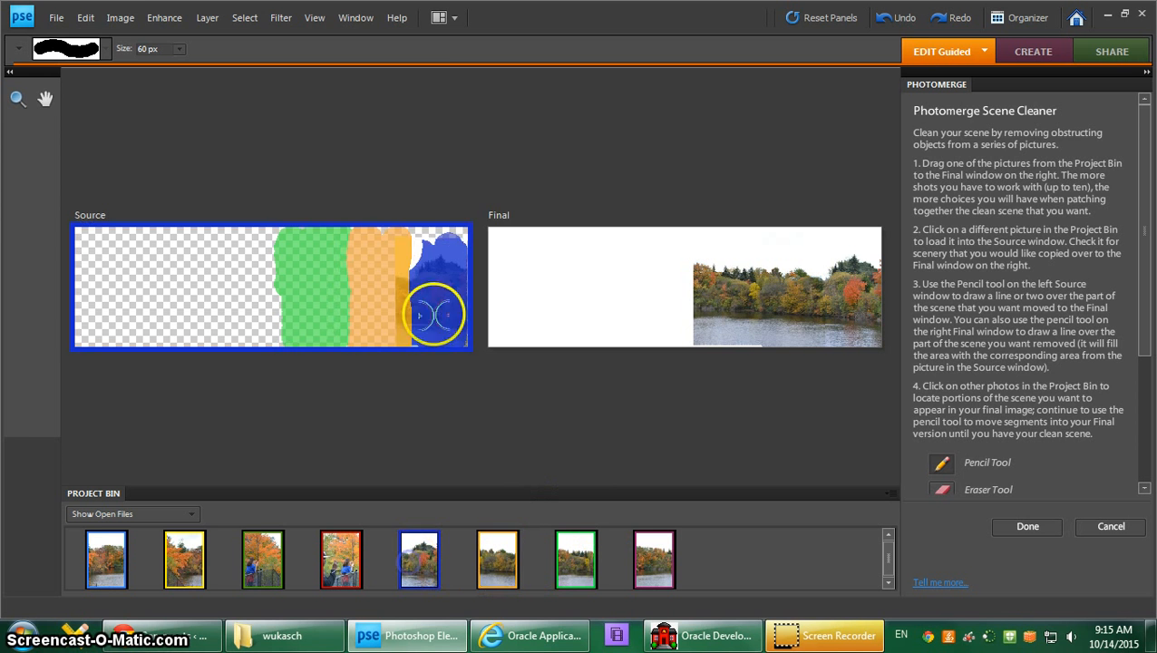
mouse_move(439, 323)
mouse_down()
mouse_move(424, 261)
mouse_move(437, 255)
mouse_up()
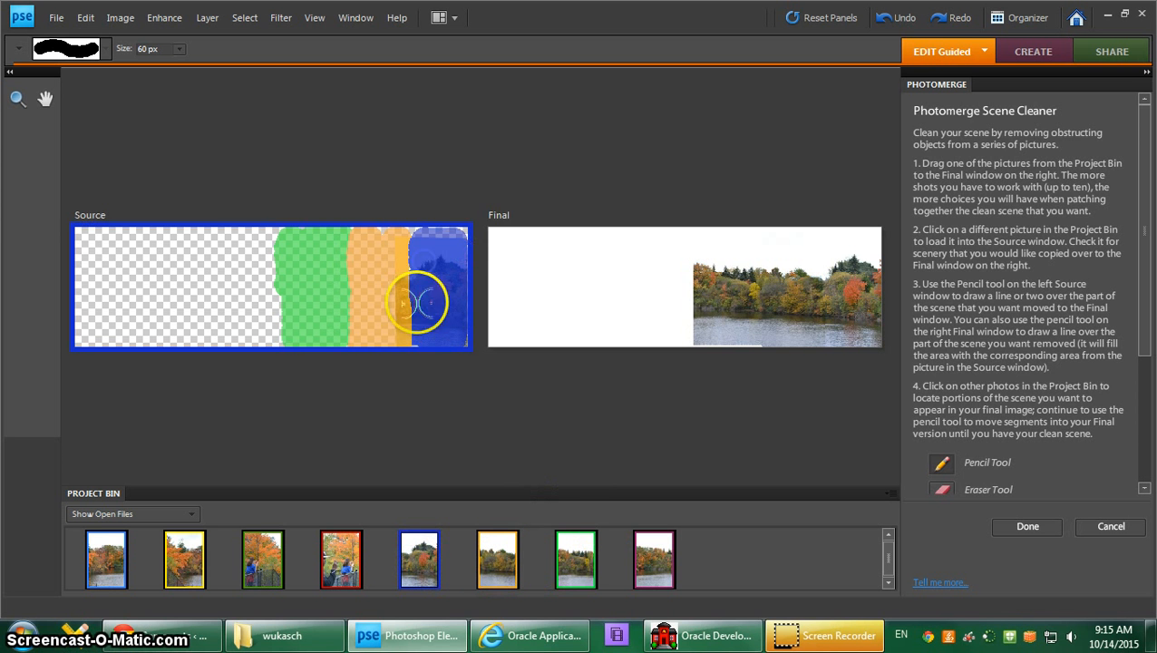
Merge the eighth and first Project Bin photos into the Final image by painting over each one with the pencil.
click(641, 556)
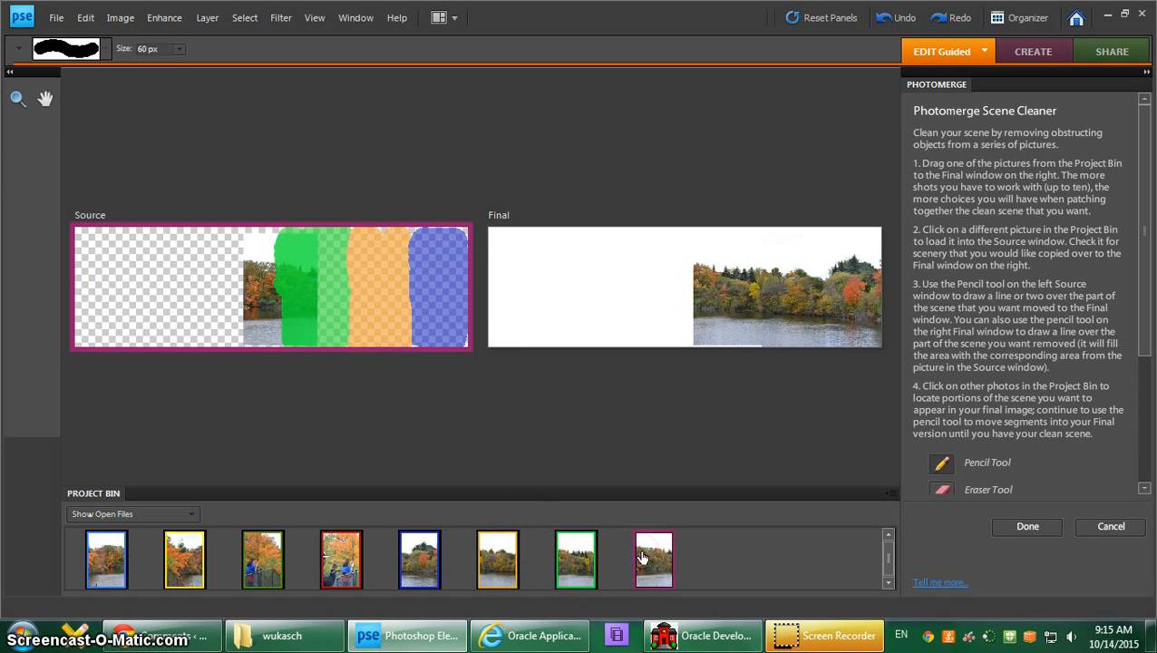
drag(264, 339, 258, 362)
click(342, 556)
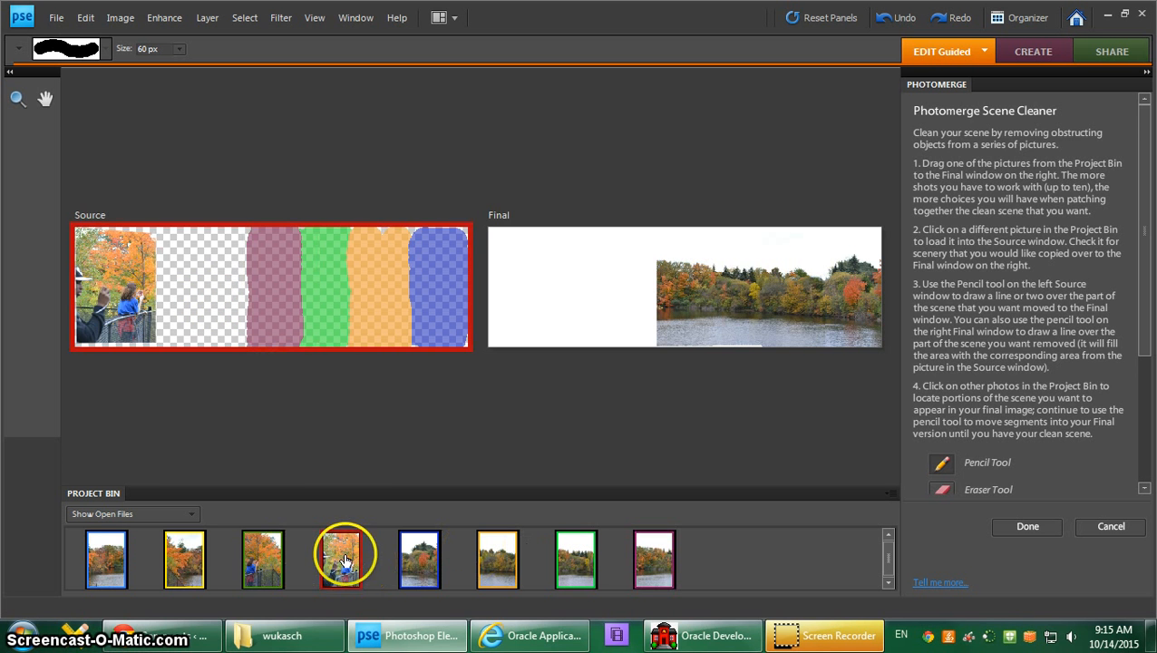
click(237, 564)
click(106, 558)
mouse_move(241, 333)
mouse_down()
mouse_move(250, 296)
mouse_move(257, 345)
mouse_up()
Paint over the second and third Project Bin photos with the pencil to merge them into the Final image.
click(184, 558)
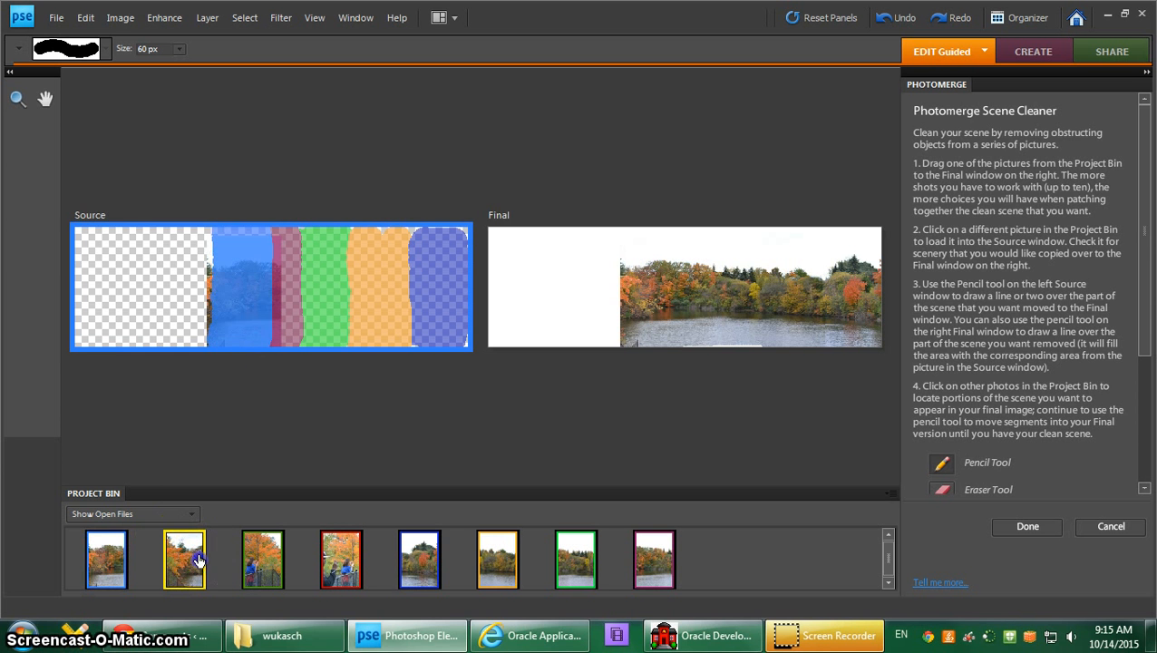
mouse_move(210, 272)
mouse_down()
mouse_move(222, 340)
mouse_move(200, 267)
mouse_move(191, 336)
mouse_move(193, 235)
mouse_up()
drag(221, 340, 222, 345)
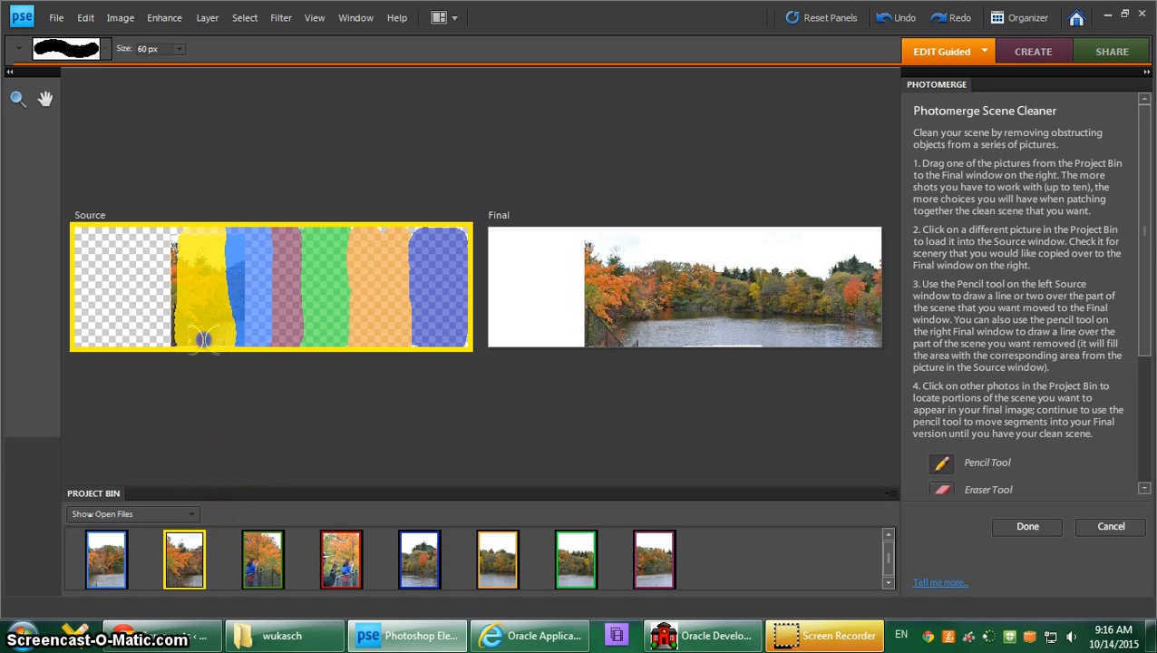
click(254, 574)
mouse_move(170, 341)
mouse_down()
mouse_move(173, 273)
mouse_move(169, 338)
mouse_up()
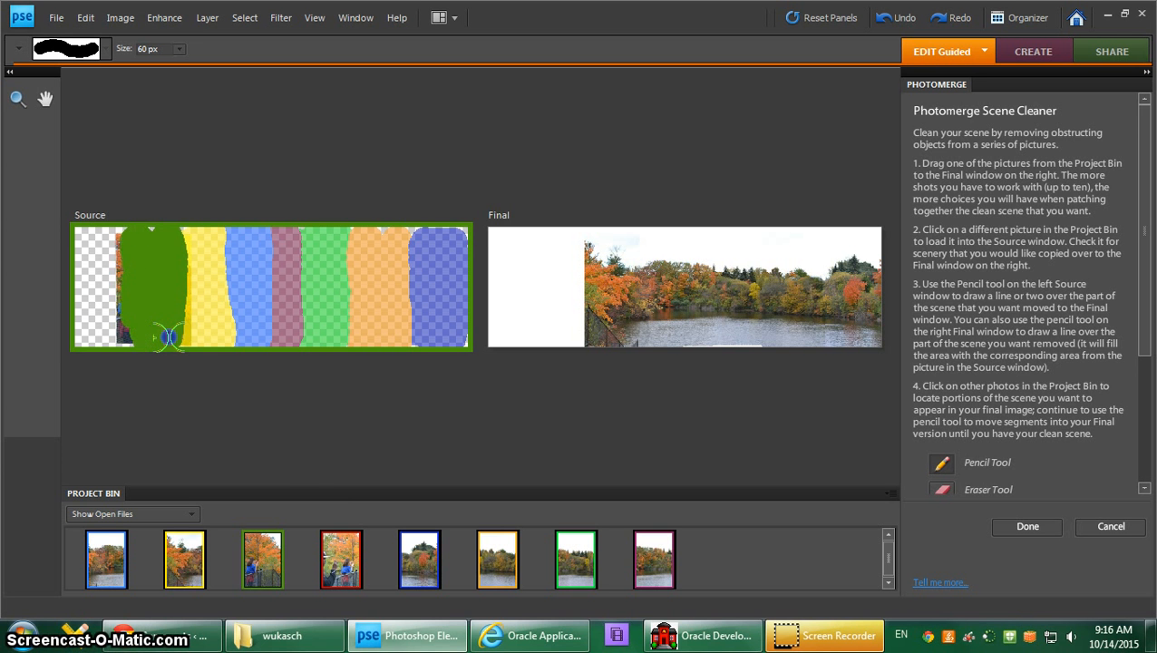
Merge the third and fourth Project Bin photos into the Final image with the 60 px pencil, and finish the Scene Cleaner merge.
mouse_move(170, 338)
mouse_down()
mouse_move(124, 343)
mouse_move(156, 237)
mouse_move(95, 326)
mouse_move(131, 346)
mouse_move(124, 338)
mouse_up()
click(420, 578)
click(336, 570)
mouse_move(451, 367)
mouse_down()
mouse_move(542, 376)
mouse_move(519, 329)
mouse_up()
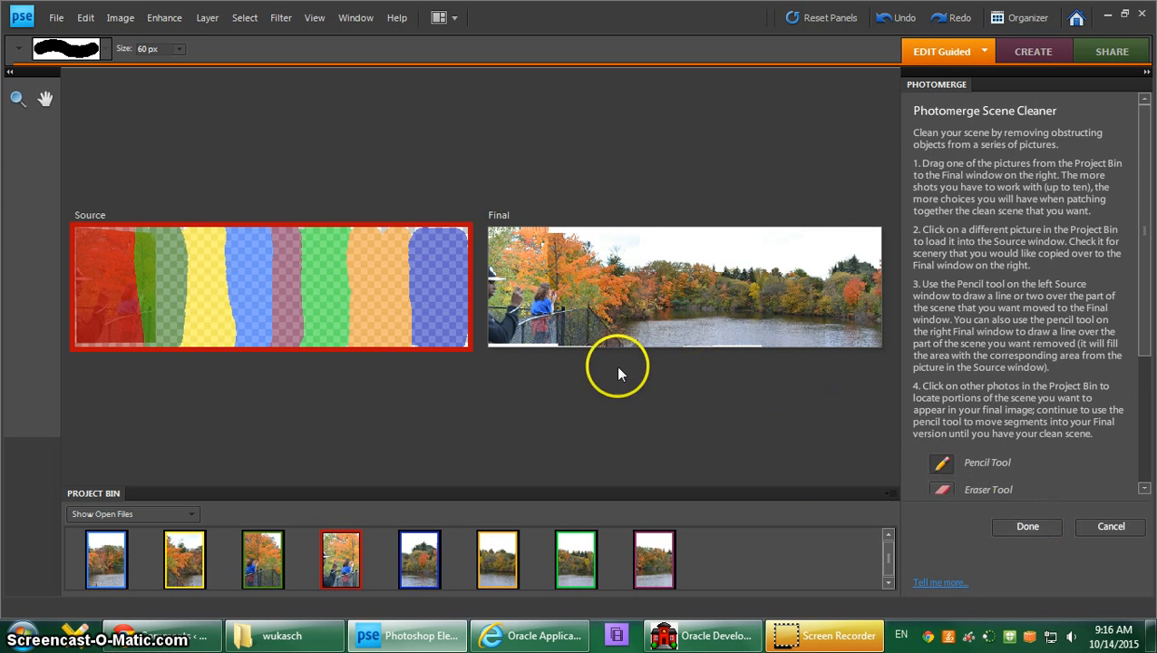
click(1028, 526)
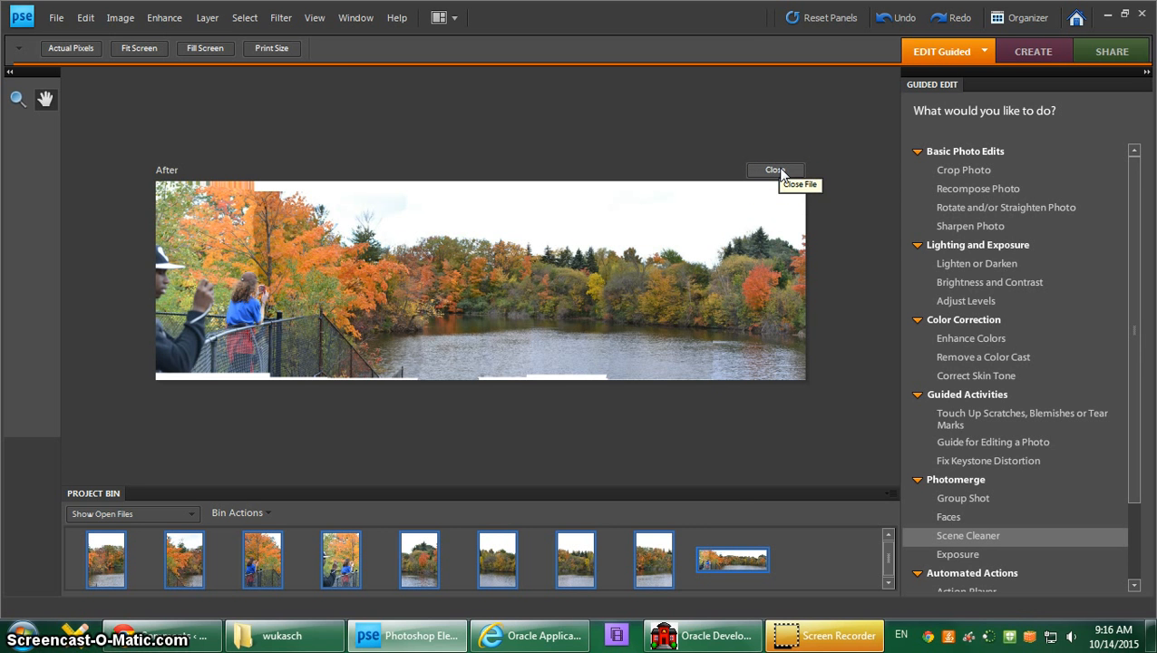
Select only the merged panorama in the Project Bin.
click(781, 171)
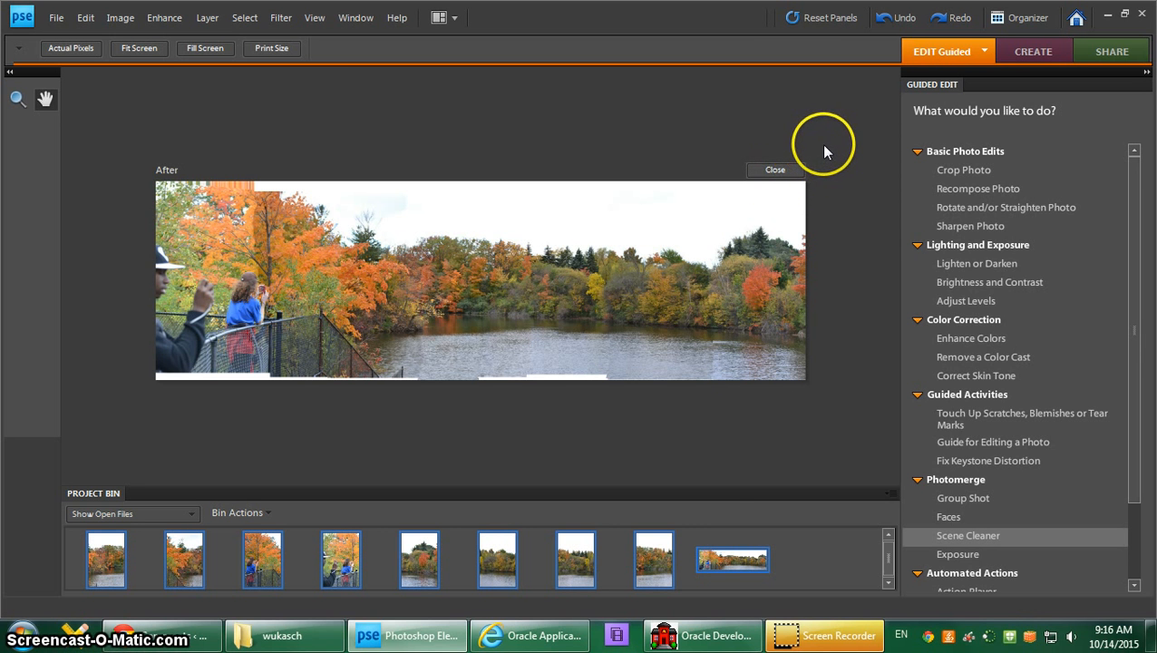
drag(733, 559, 736, 209)
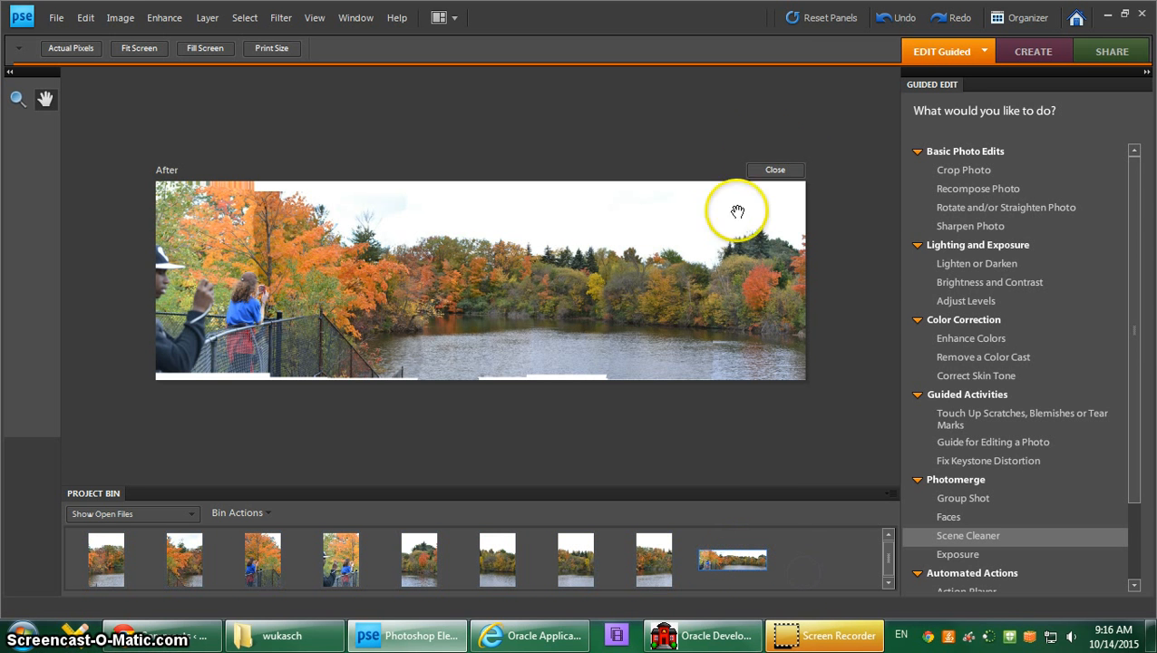
click(775, 170)
click(635, 248)
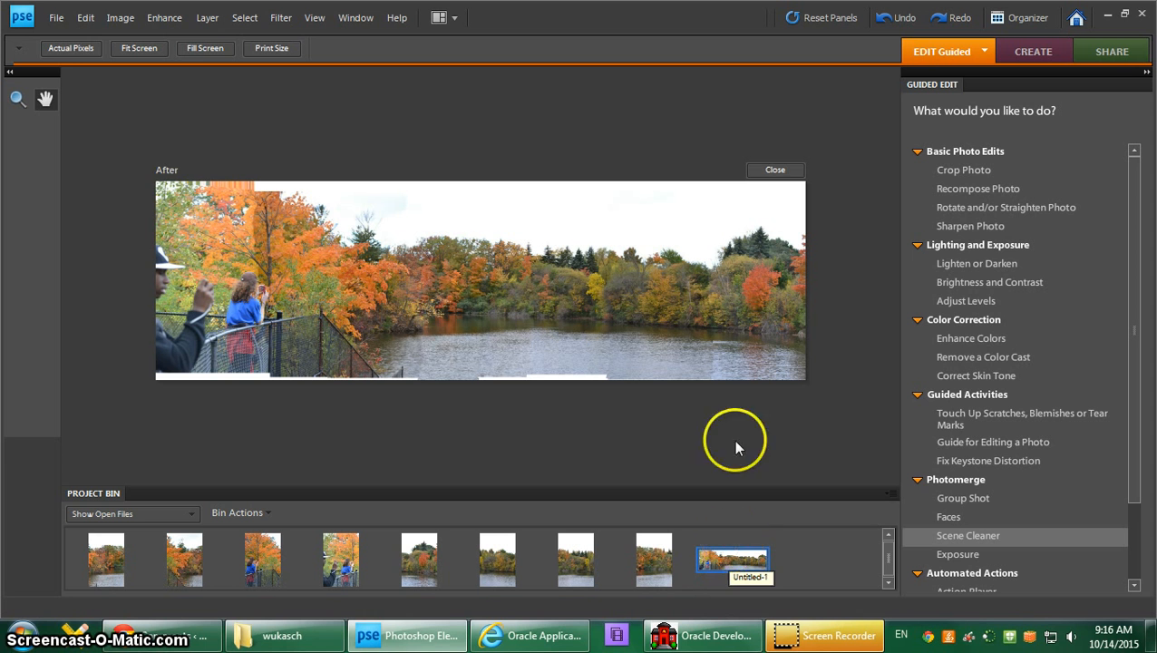
Set up saving the panorama as "lastname.firstname-wabu panorama.jpg" in JPEG format in the wukasch folder, and cancel the save.
click(56, 19)
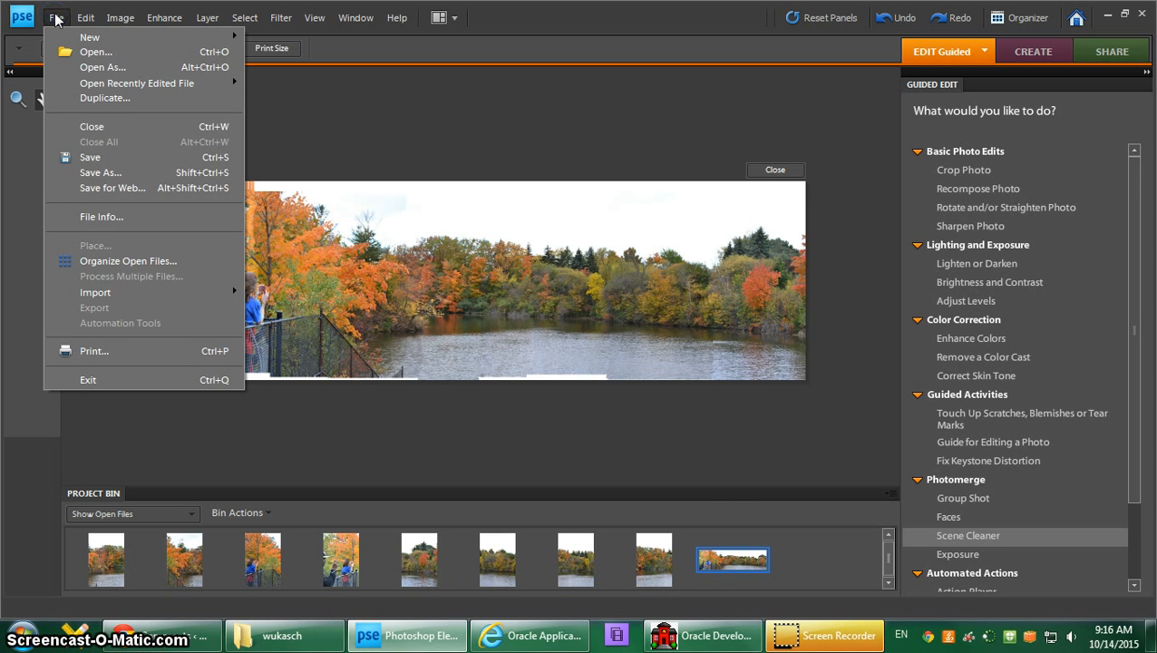
click(92, 159)
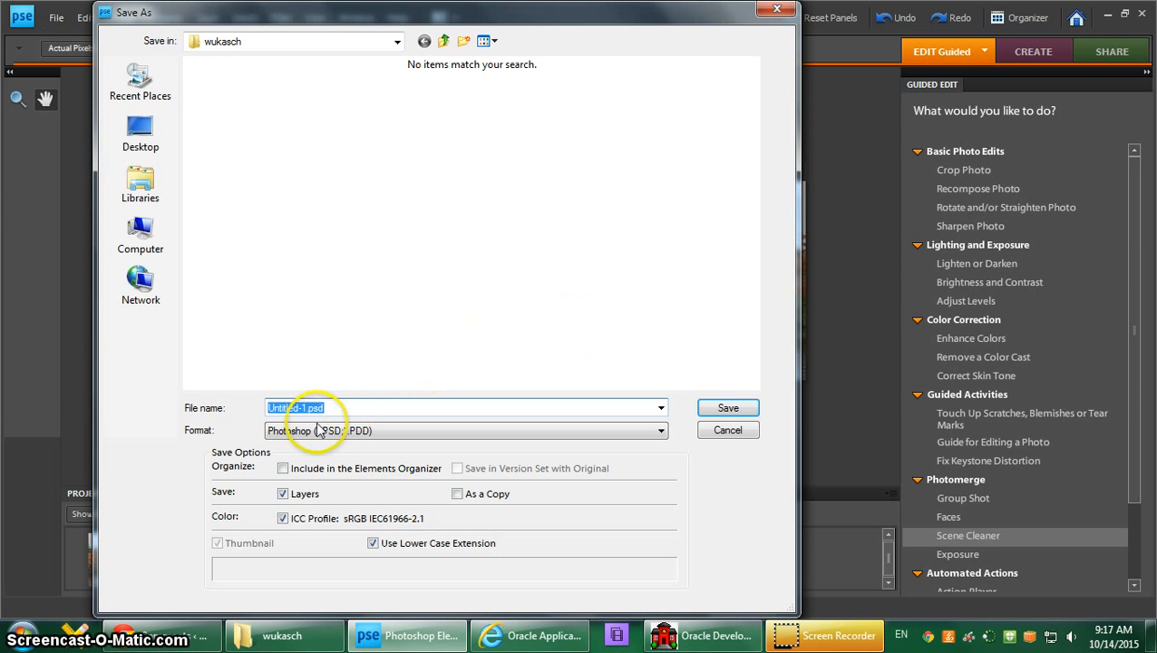
drag(307, 407, 254, 411)
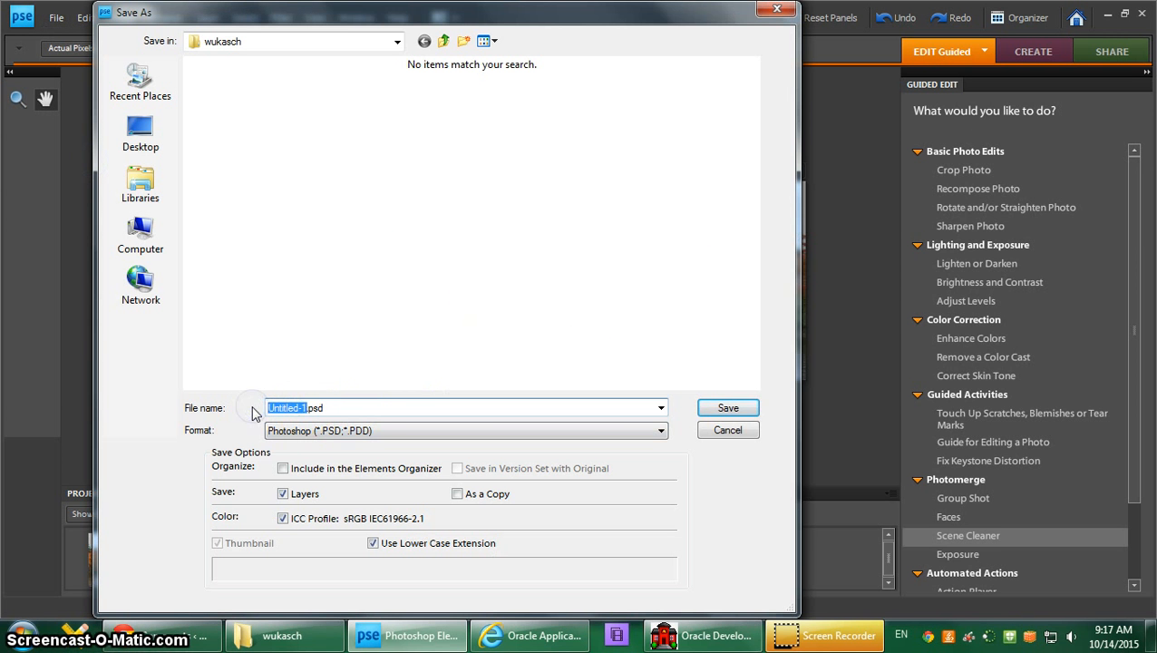
text(lastname.firstnam)
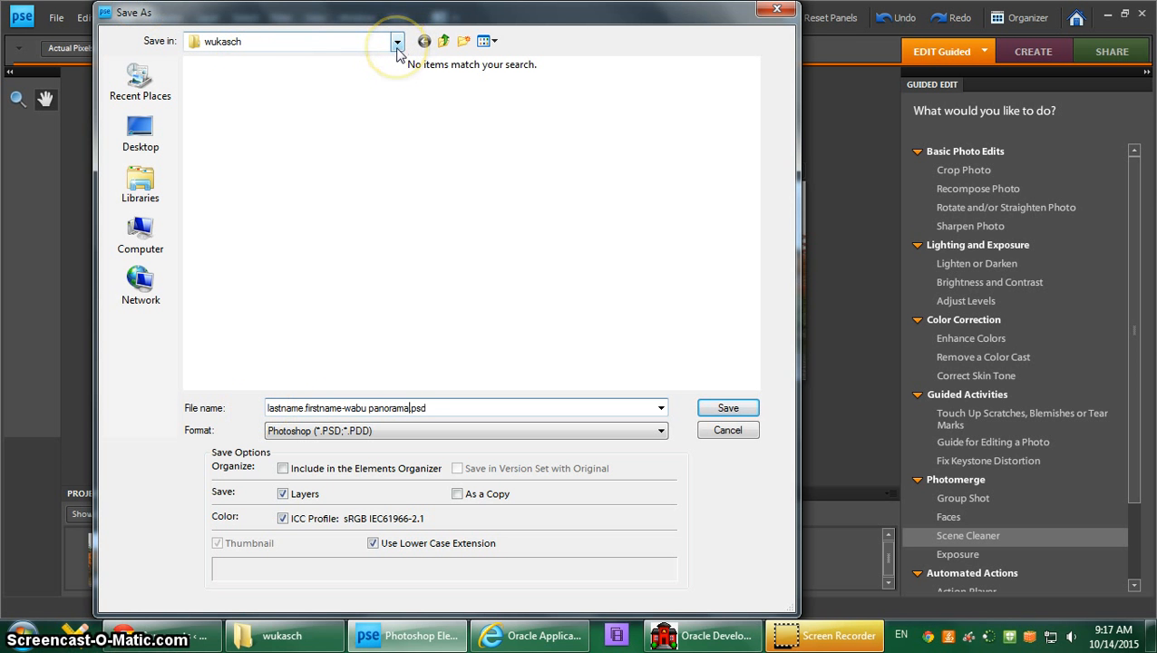
click(395, 432)
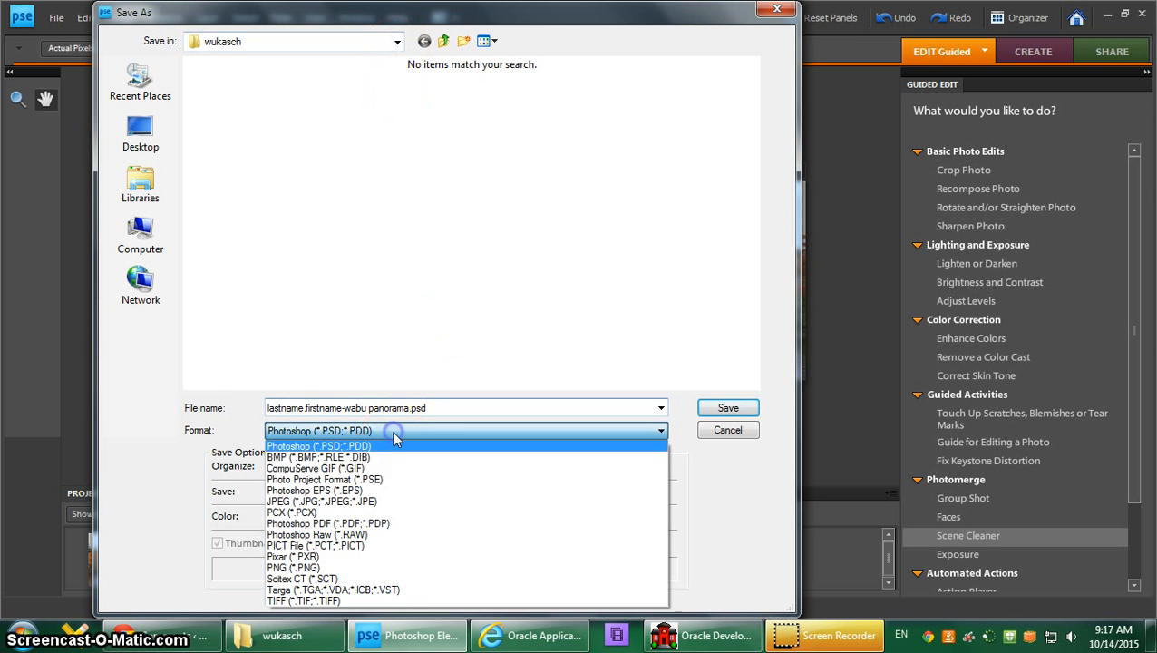
click(317, 501)
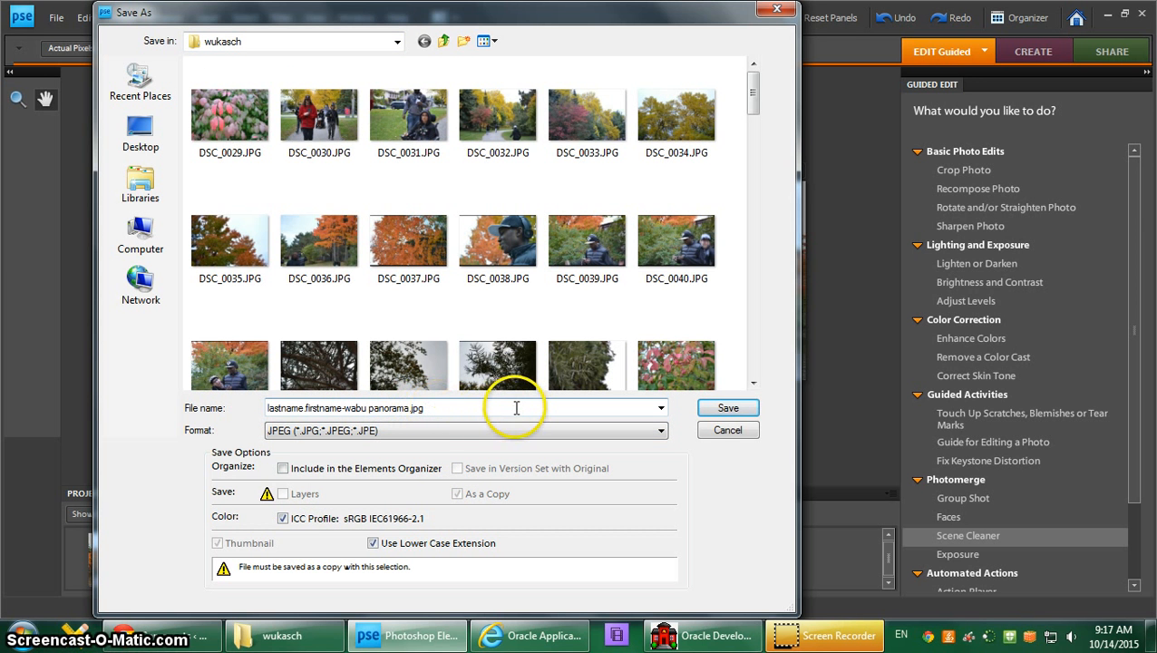
click(745, 436)
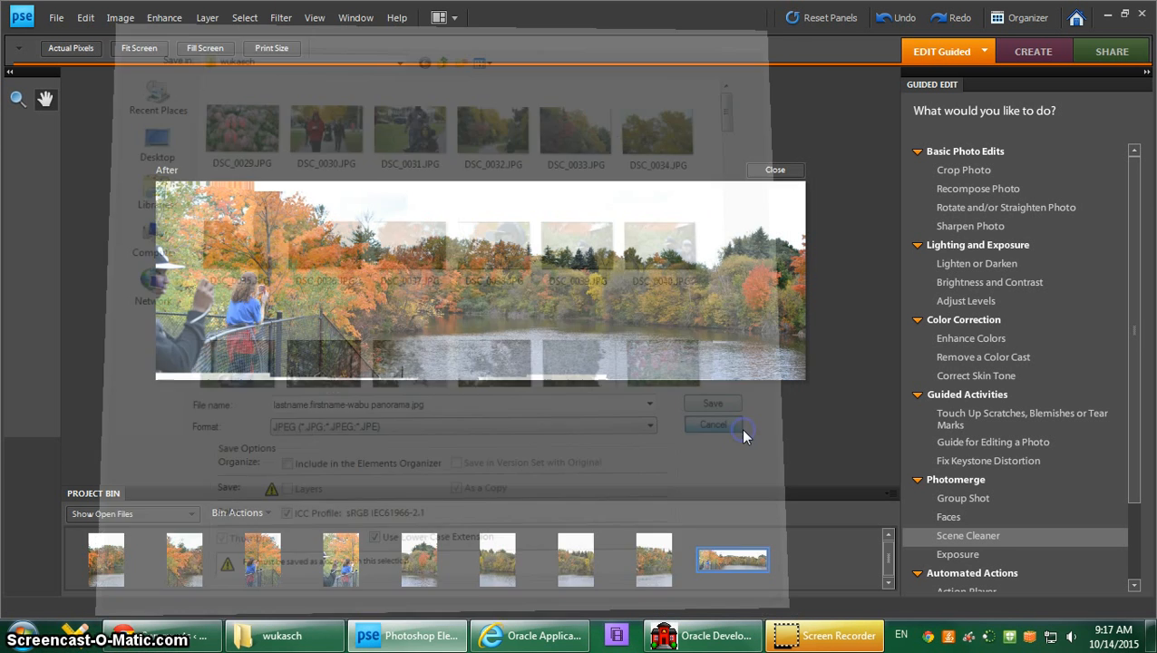